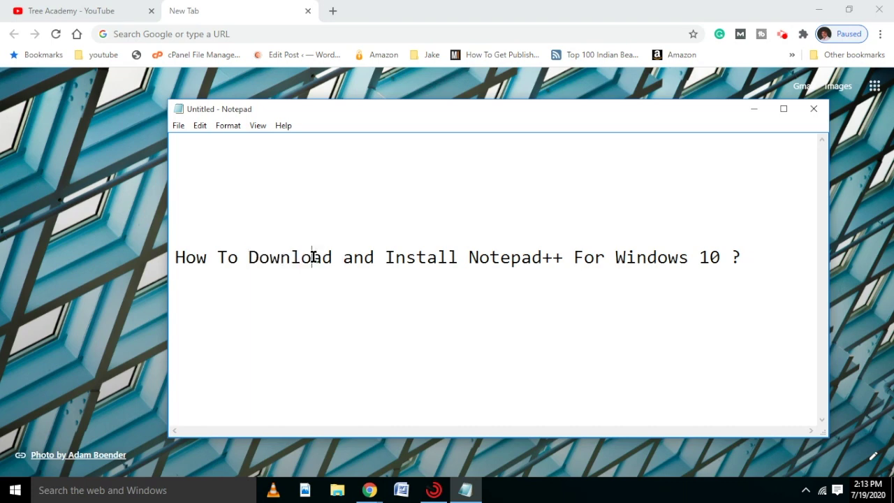
Switch to the Chrome window and search Google for "notepad++ free download"
left_click(105, 265)
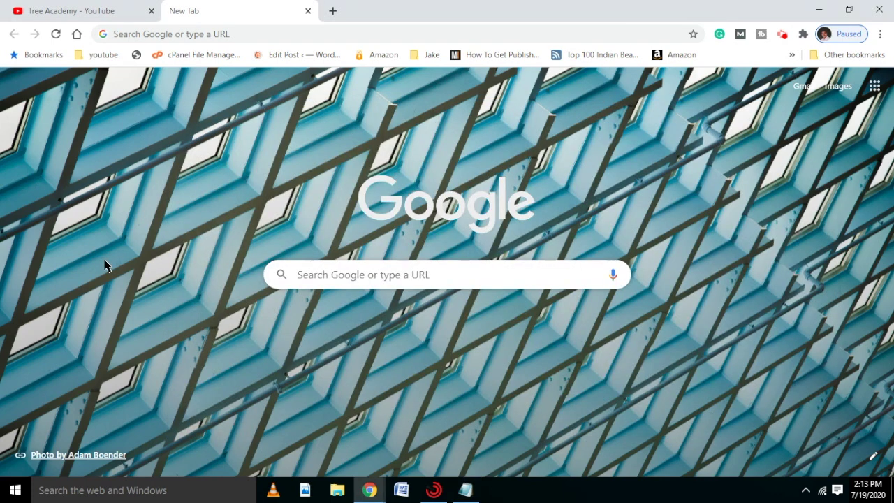
left_click(443, 276)
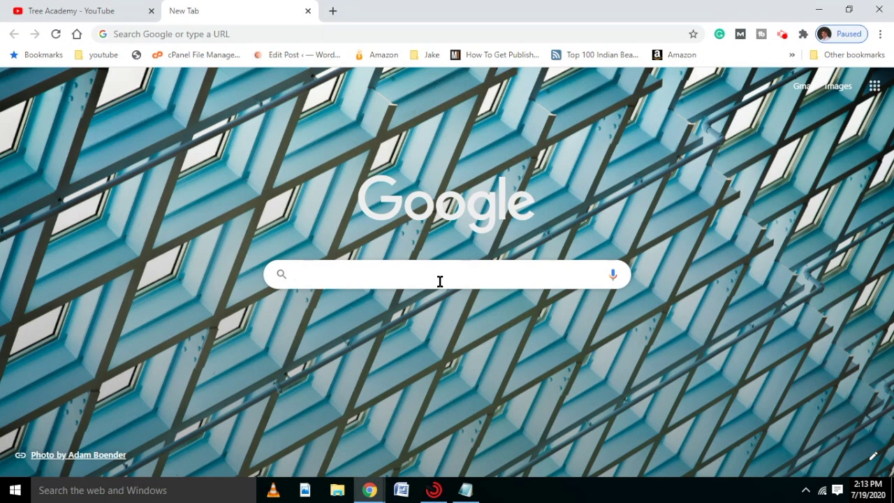
type("note")
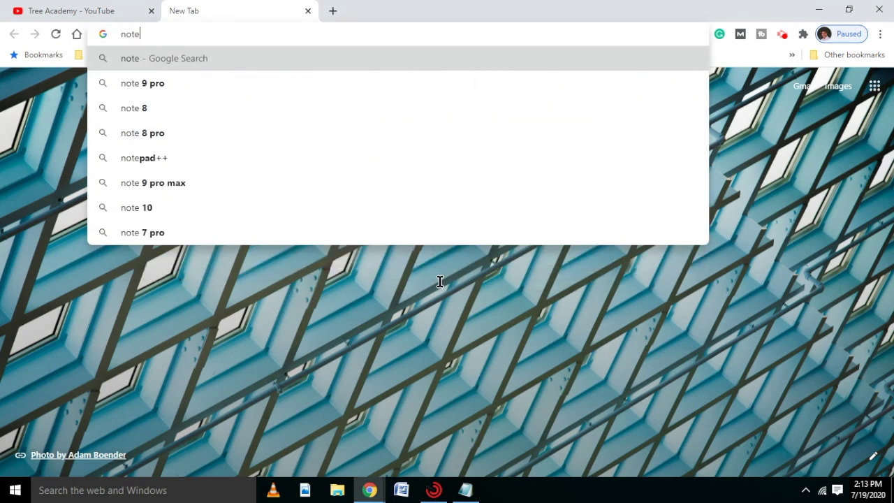
type("pad")
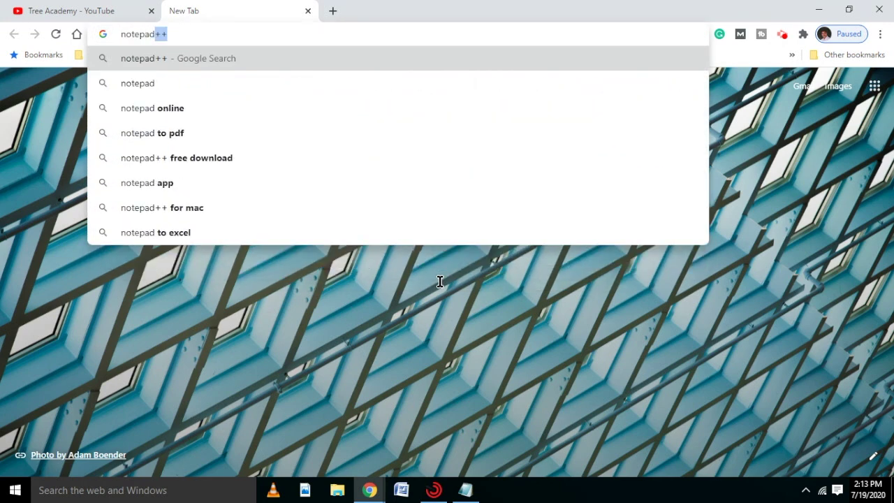
type("++")
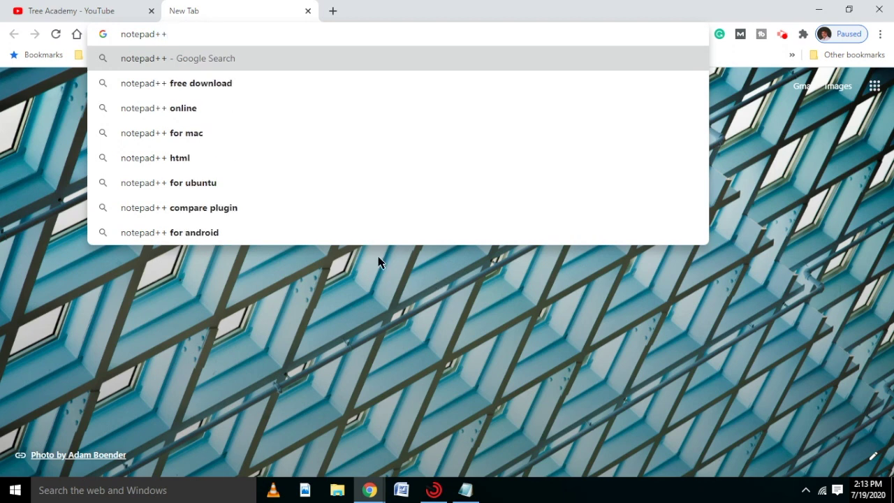
left_click(216, 83)
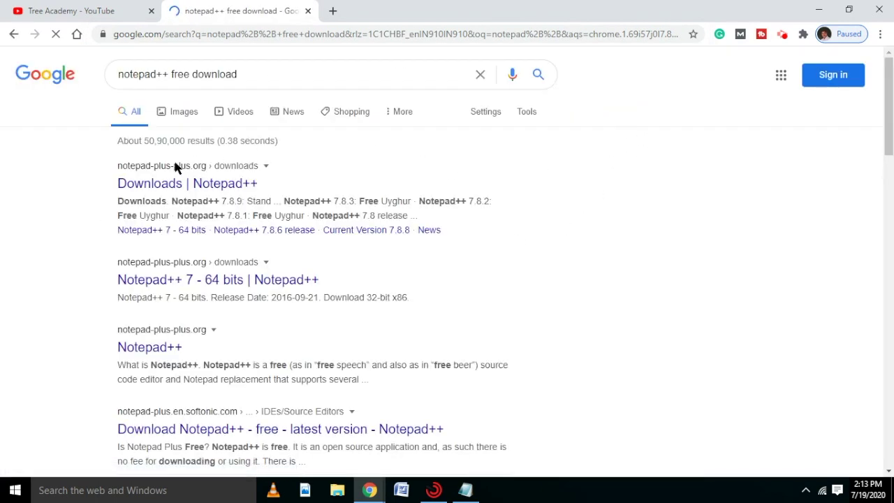
Open the current version 7.8.9 release page on the official Notepad++ downloads site and accept its cookie notice
left_click_drag(638, 10, 686, 26)
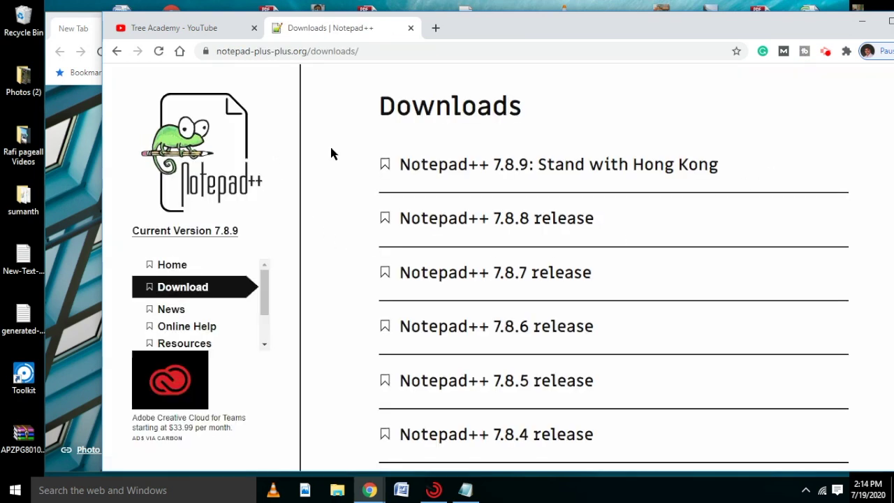
left_click(200, 232)
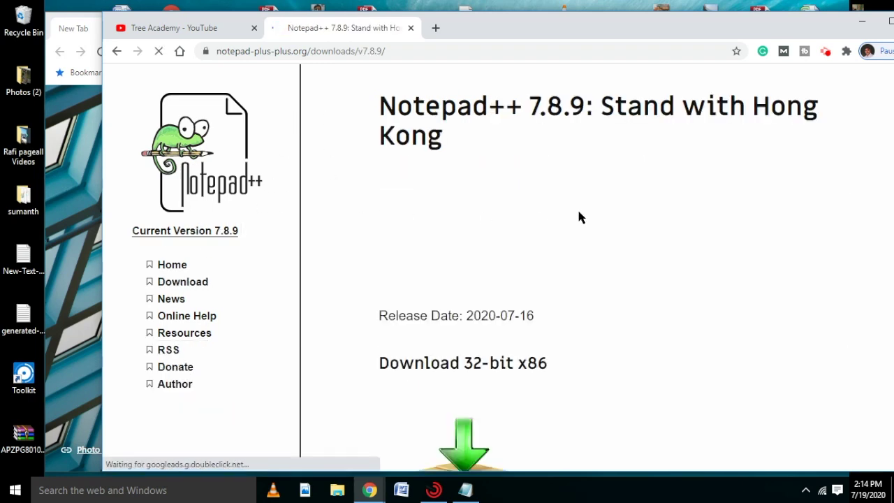
scroll(736, 203, "down", 3)
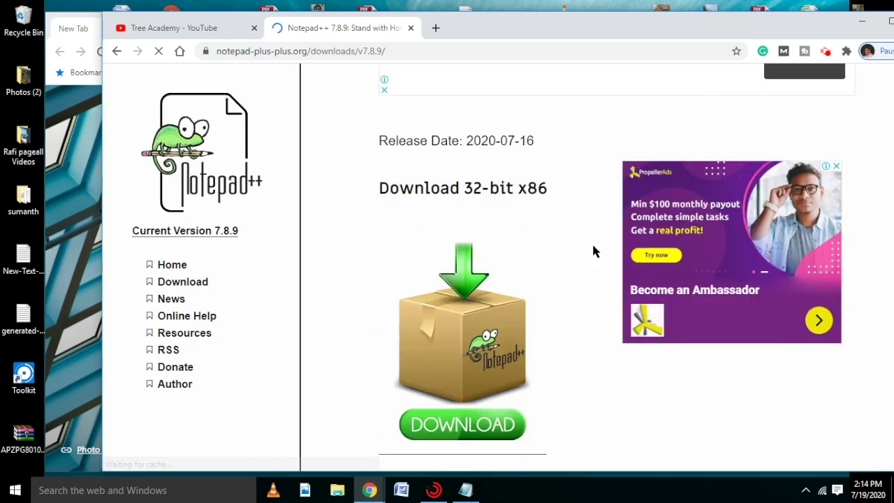
scroll(571, 264, "down", 1)
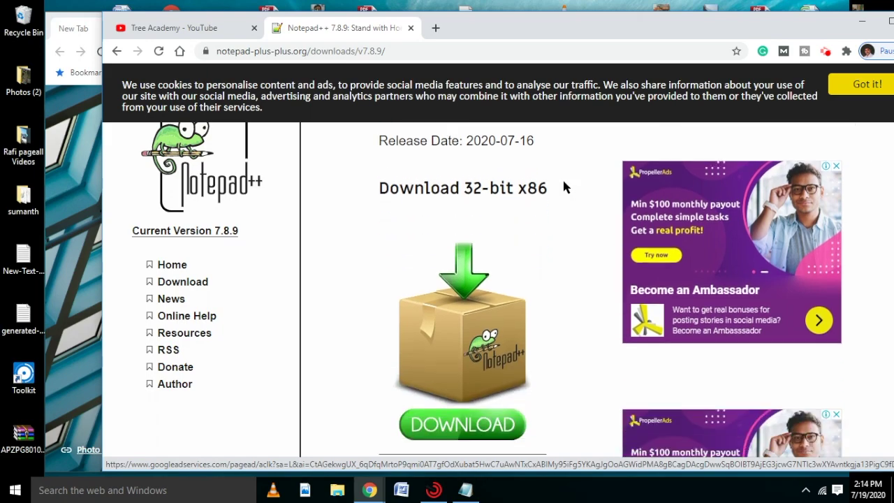
scroll(564, 187, "down", 3)
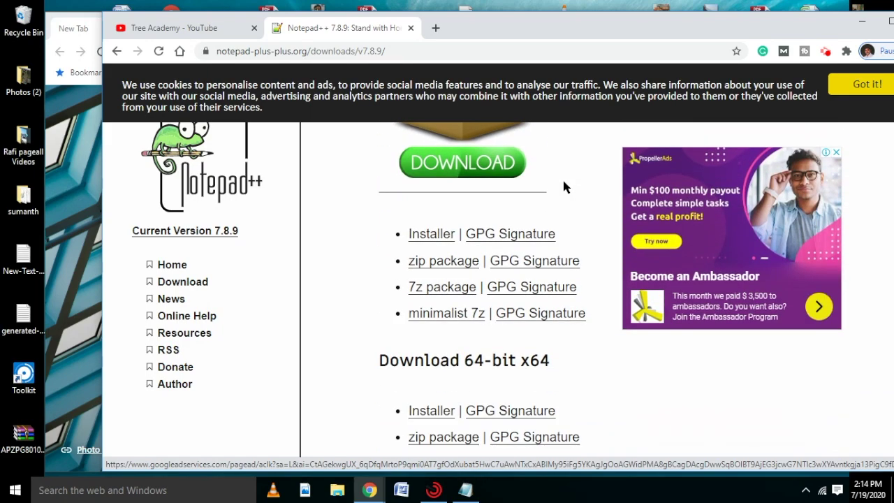
scroll(564, 183, "down", 5)
scroll(630, 260, "up", 3)
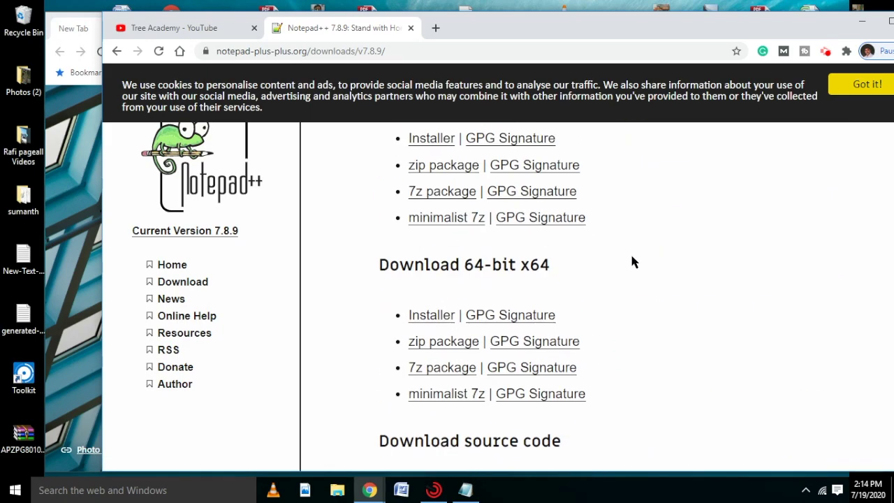
scroll(632, 262, "up", 3)
scroll(451, 229, "up", 3)
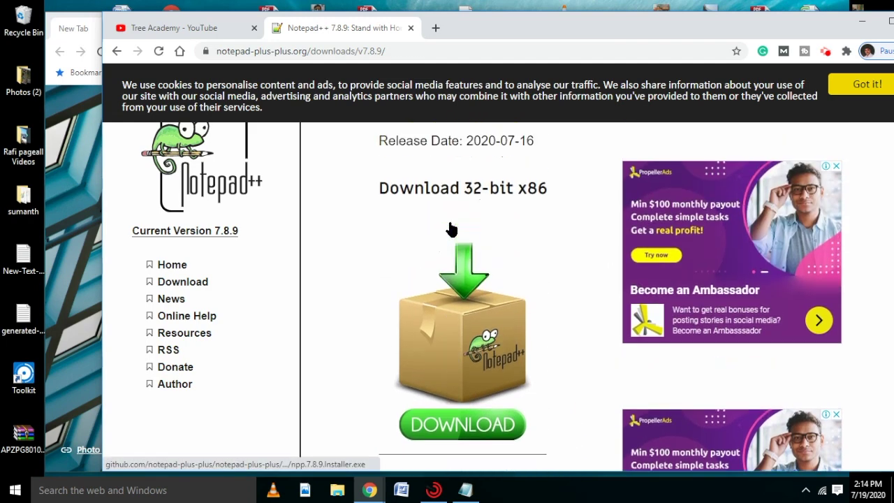
left_click(882, 86)
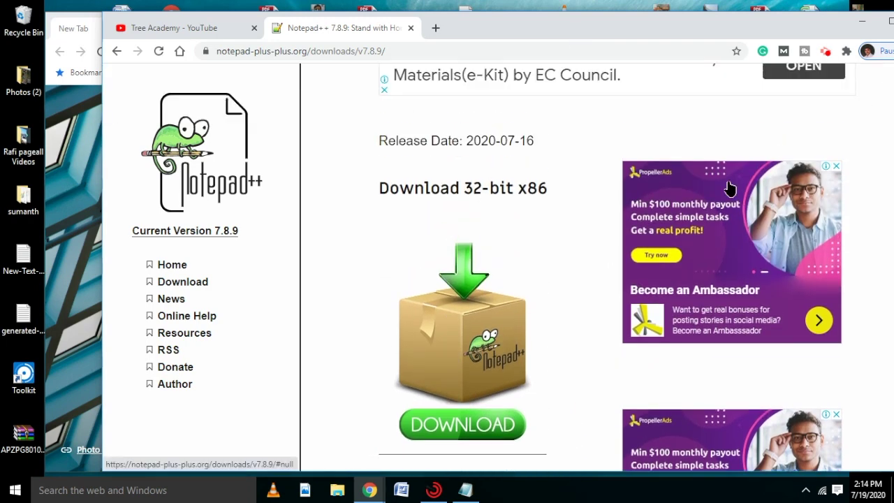
Examine the 32-bit x86 and 64-bit x64 download options, the source code section and the bug-fix list on the release page
scroll(547, 151, "down", 2)
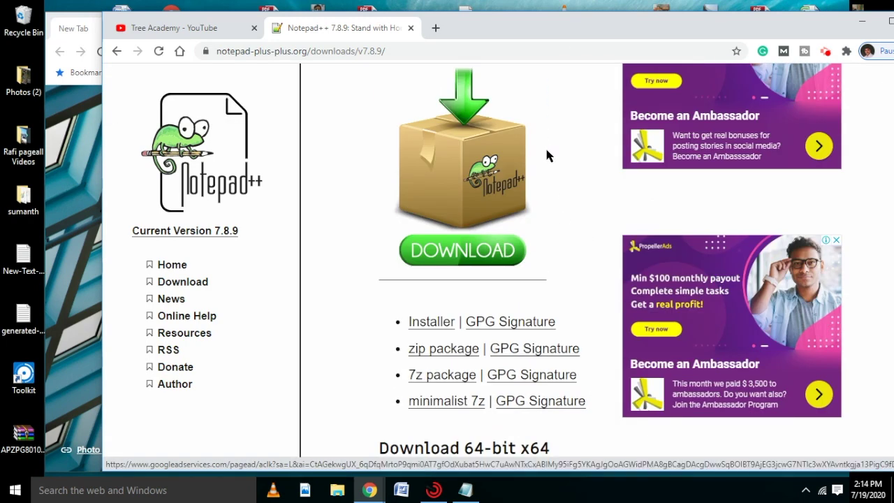
scroll(547, 153, "up", 1)
left_click_drag(379, 102, 551, 115)
left_click(559, 155)
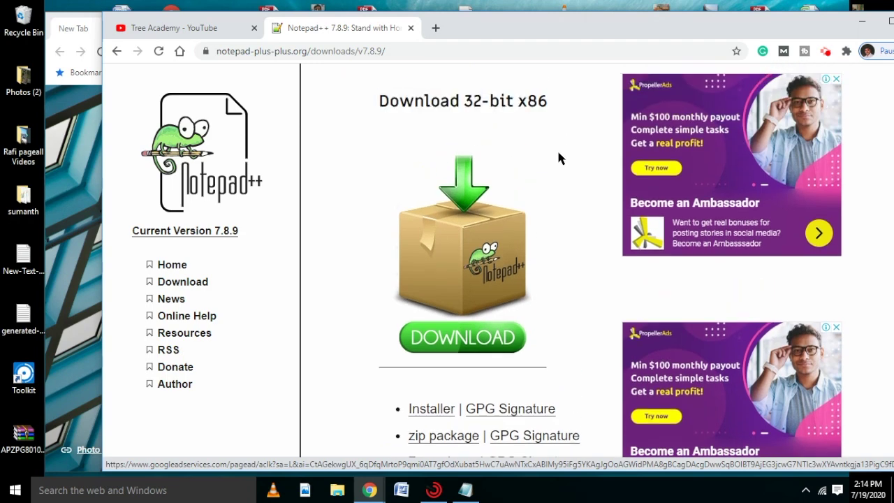
scroll(558, 158, "down", 5)
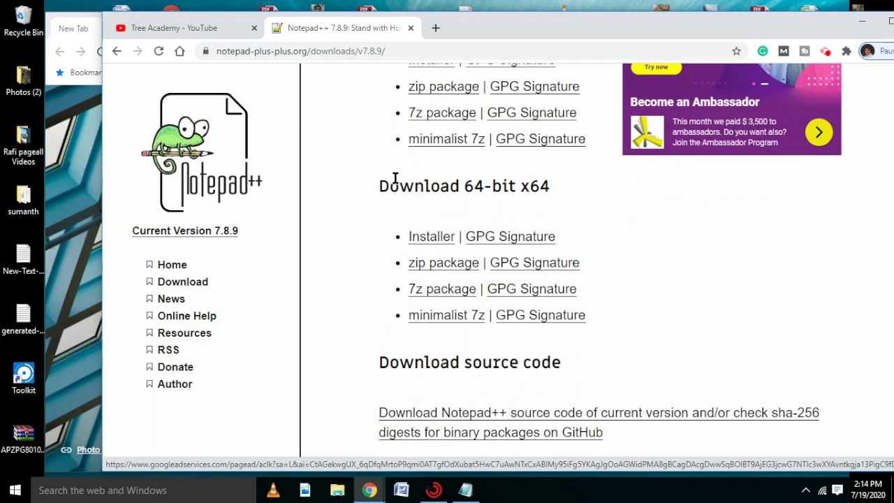
left_click_drag(377, 186, 567, 185)
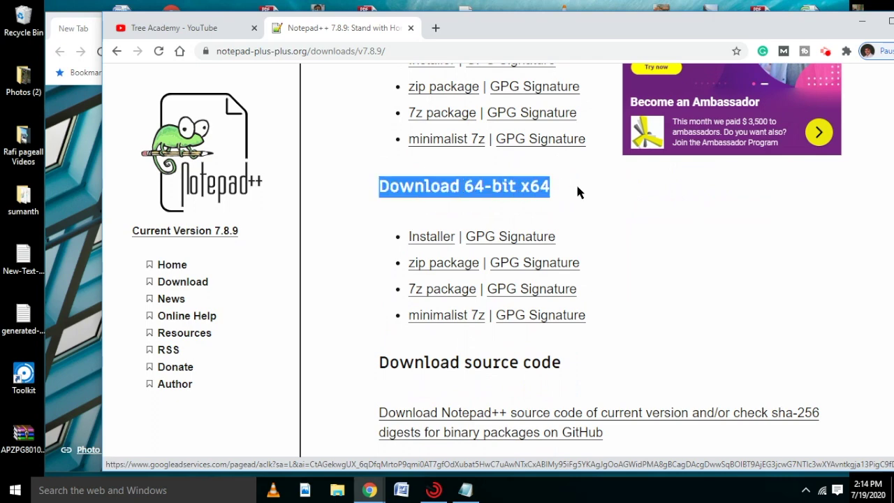
left_click(580, 197)
scroll(579, 199, "down", 5)
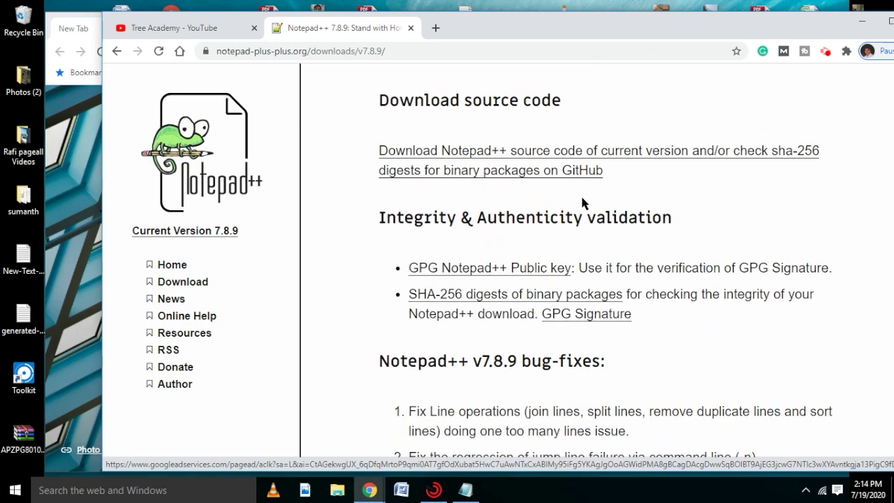
scroll(582, 203, "down", 4)
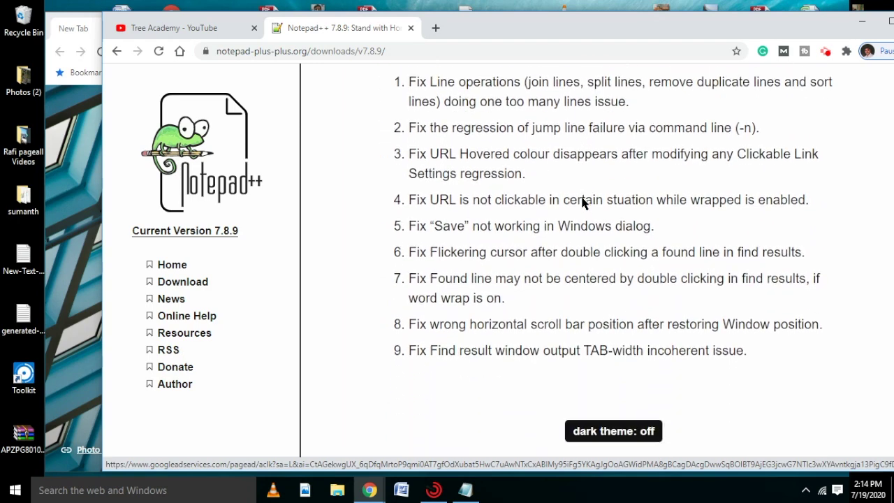
Switch the release page's dark theme on and back off
left_click(623, 425)
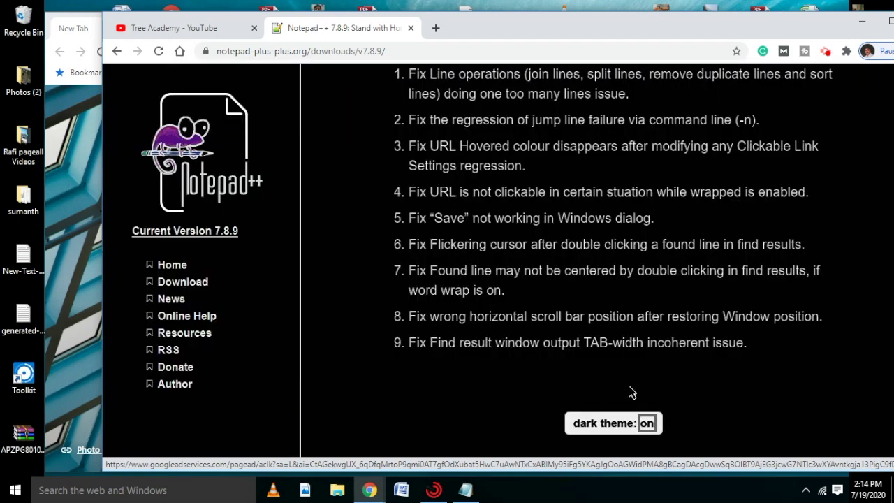
left_click(649, 425)
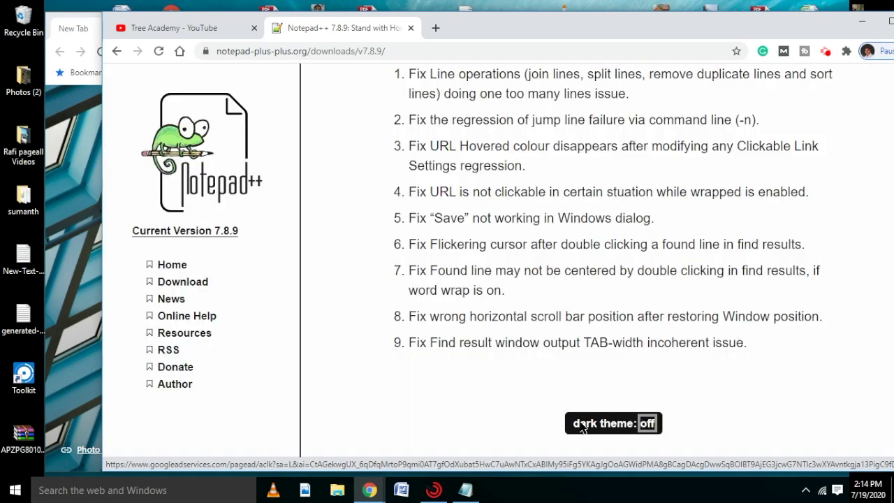
Request the Installer download from the 64-bit x64 section of the release page
scroll(536, 393, "up", 1)
scroll(538, 402, "up", 10)
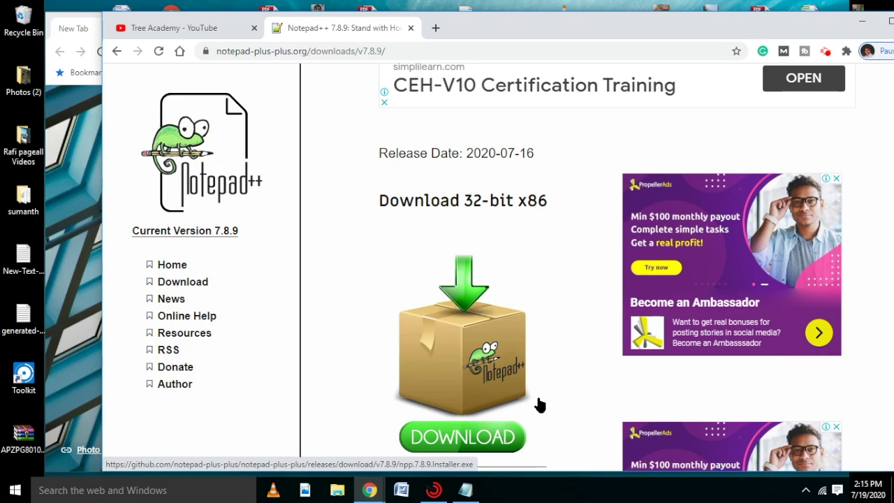
scroll(539, 397, "down", 5)
scroll(542, 398, "down", 2)
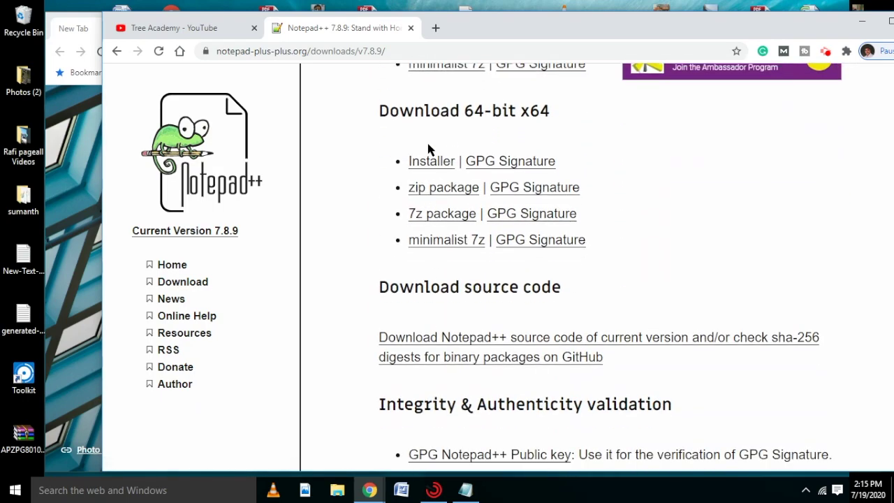
scroll(497, 144, "down", 4)
scroll(491, 162, "up", 6)
scroll(490, 156, "up", 6)
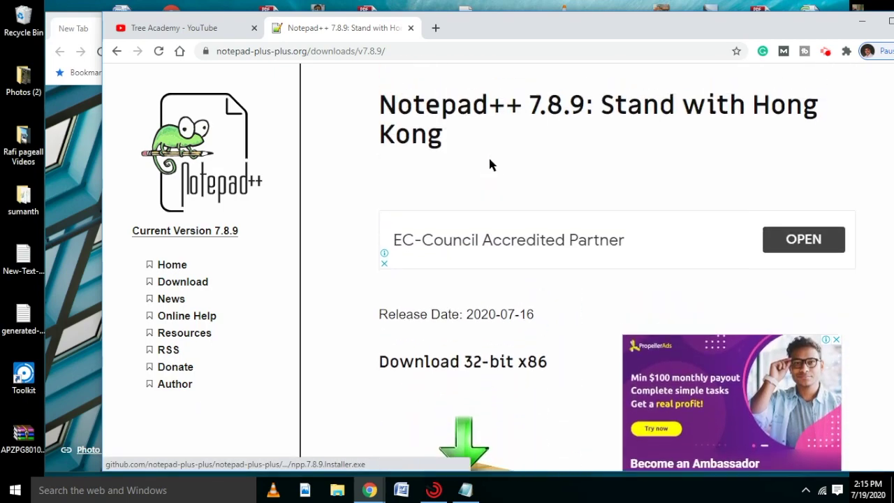
scroll(491, 163, "down", 9)
scroll(491, 165, "down", 1)
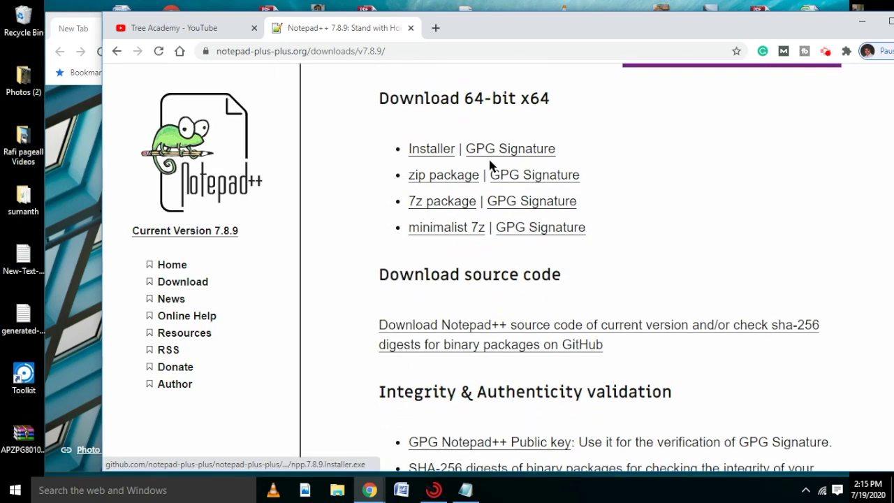
left_click(435, 154)
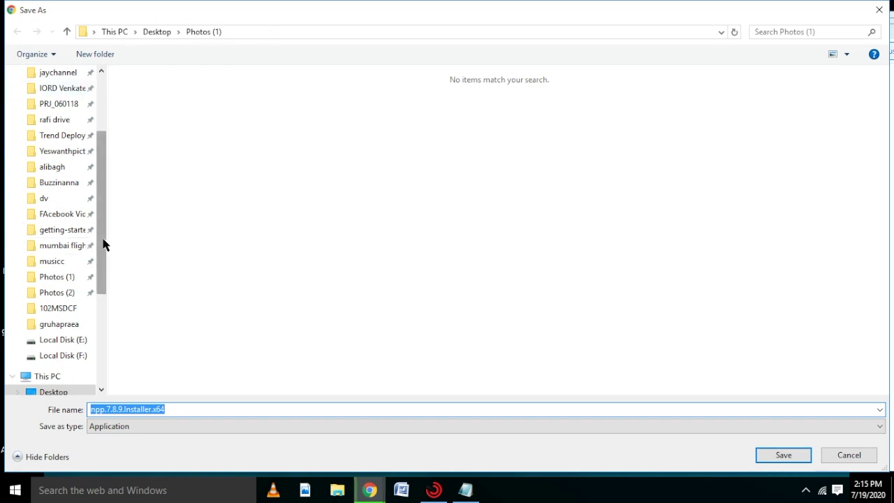
Save the installer as npp.7.8.9.Installer.x64 in the Desktop folder
left_click_drag(103, 244, 98, 150)
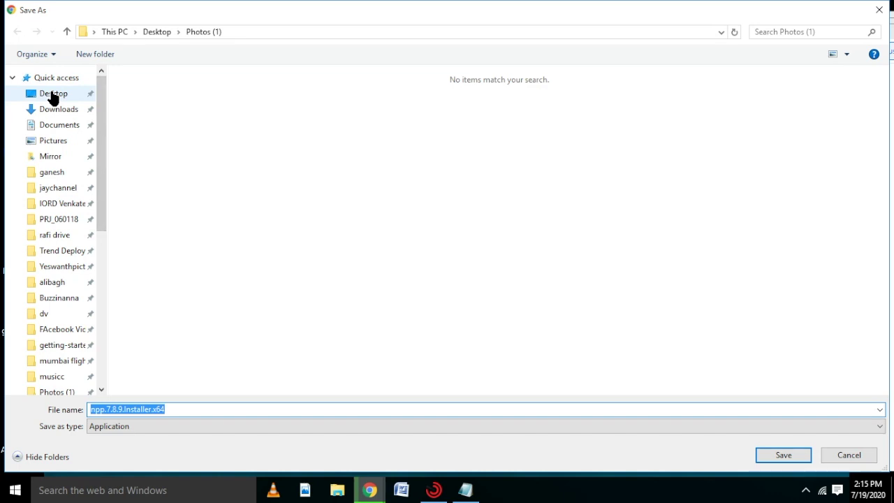
left_click(53, 95)
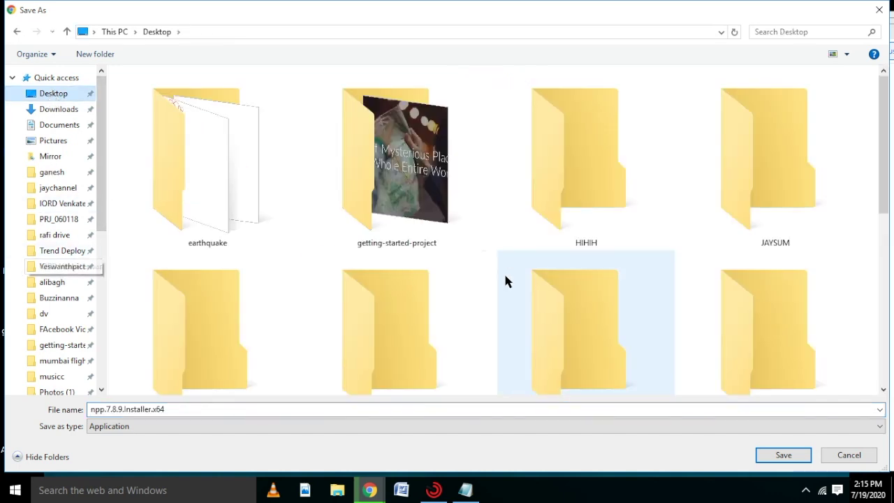
left_click(784, 455)
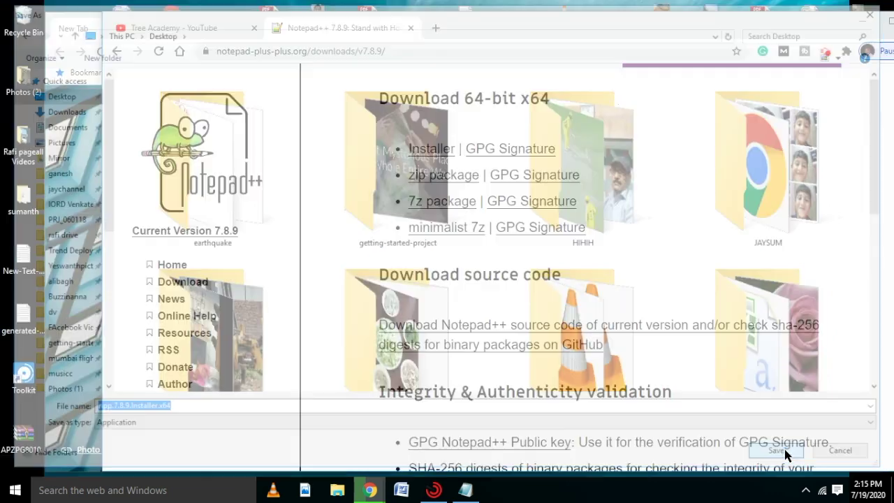
scroll(380, 182, "down", 1)
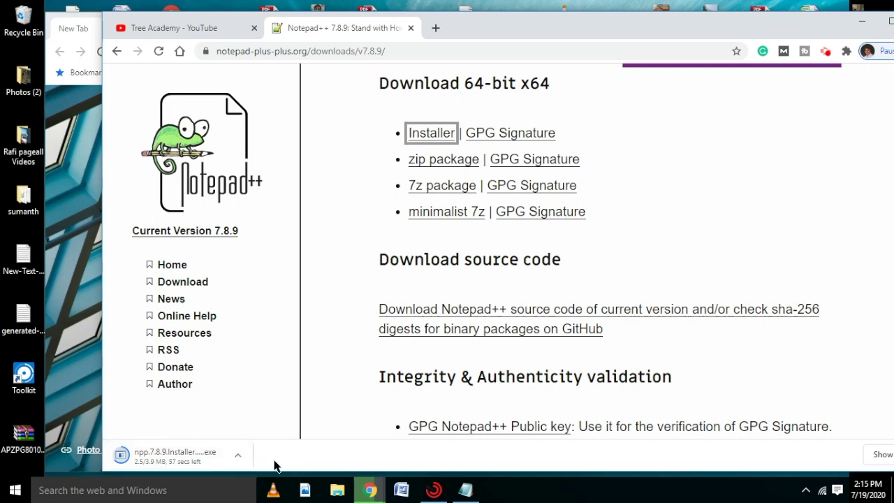
Run the downloaded npp.7.8.9 installer, look through the available languages and accept English as the installer language
key("F1")
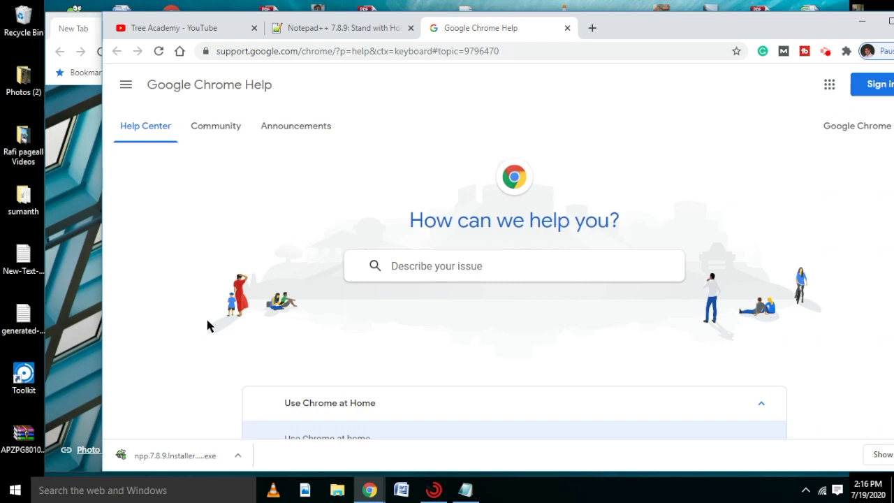
left_click(161, 459)
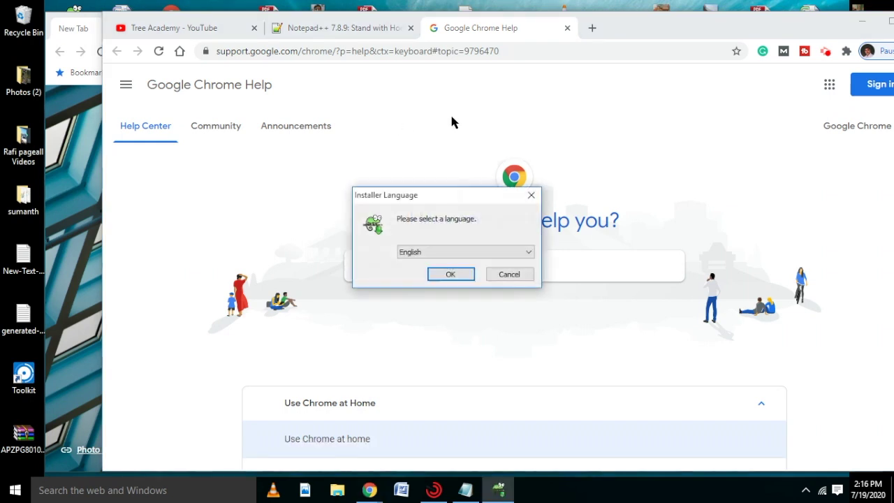
left_click(449, 254)
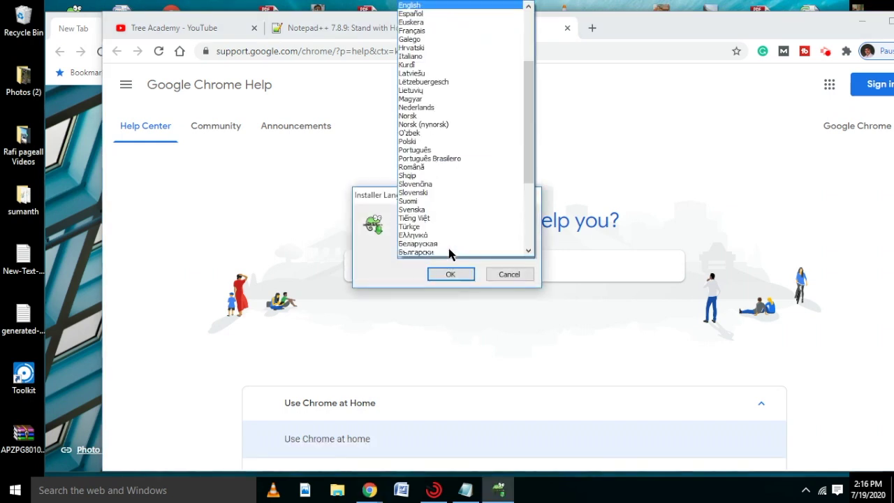
left_click_drag(530, 150, 527, 250)
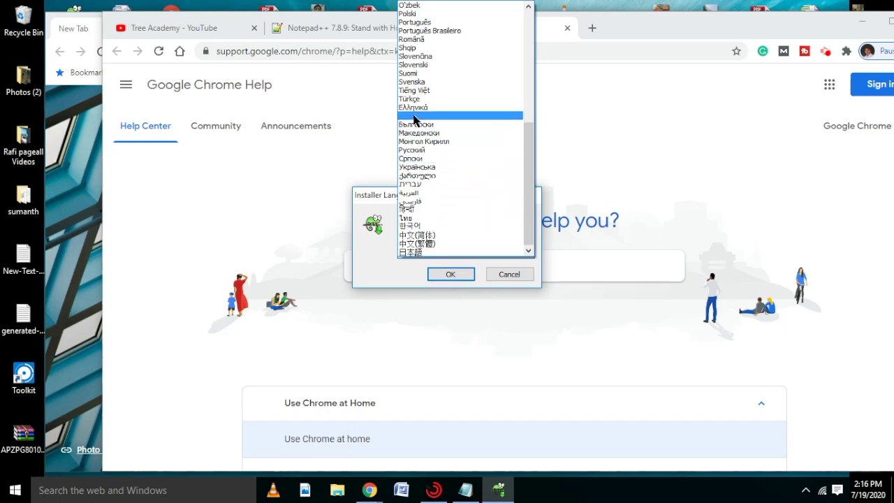
left_click(364, 144)
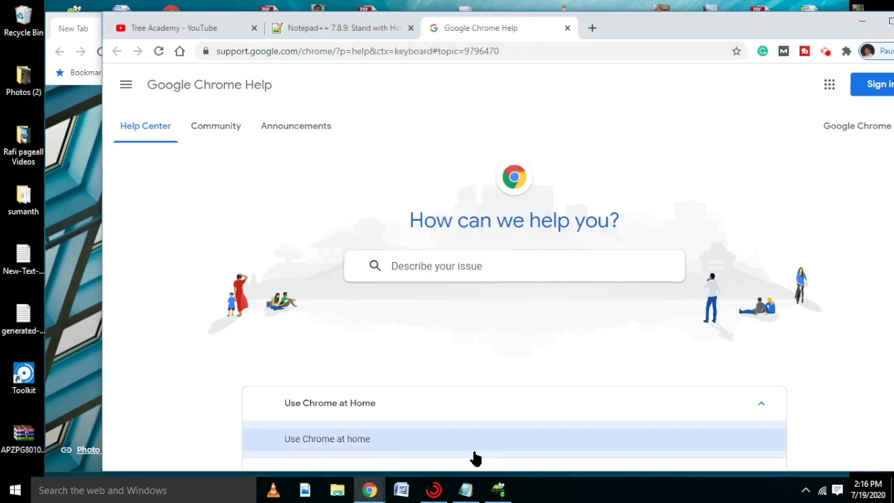
left_click(498, 489)
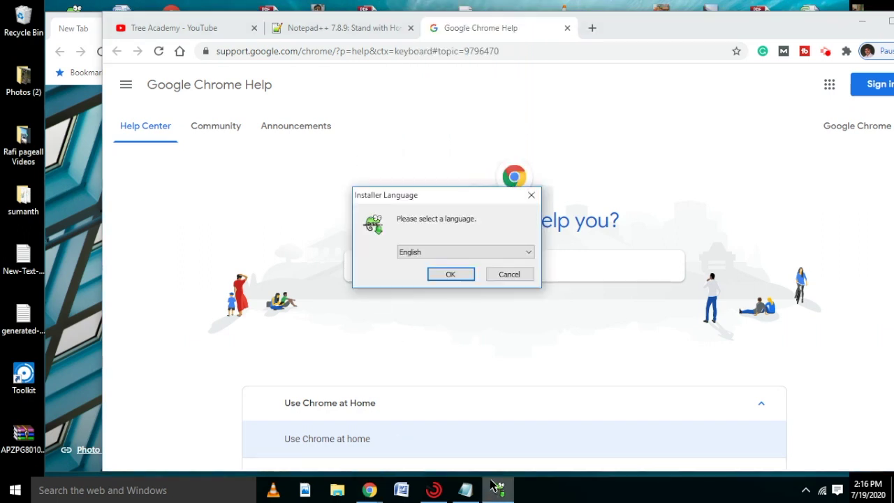
left_click(451, 274)
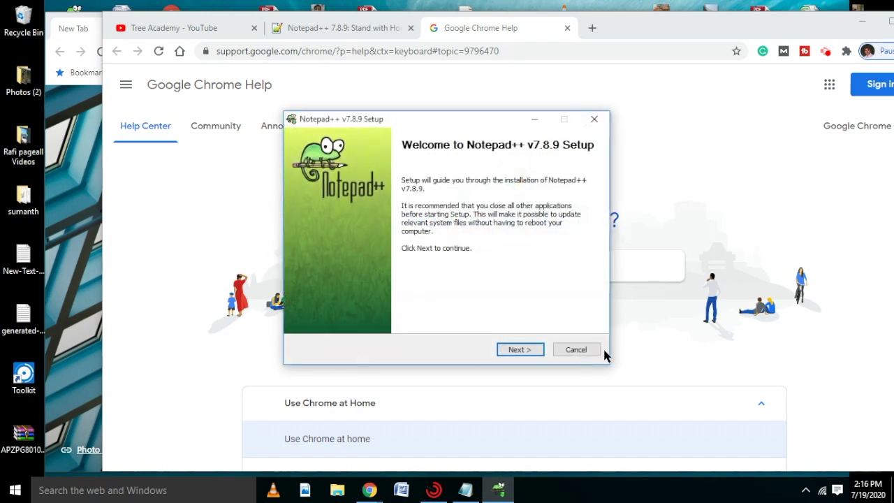
Start the Notepad++ v7.8.9 setup, accept the license agreement and keep C:\Program Files\Notepad++ as the destination folder
left_click(517, 351)
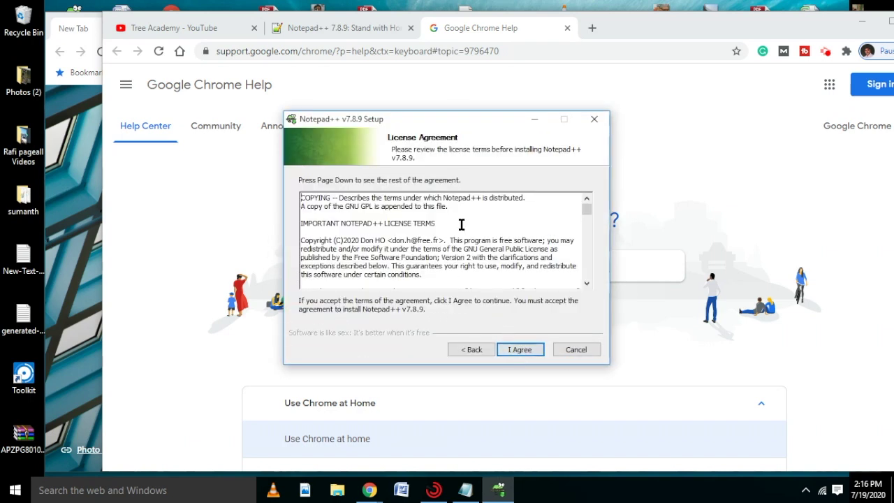
left_click(524, 350)
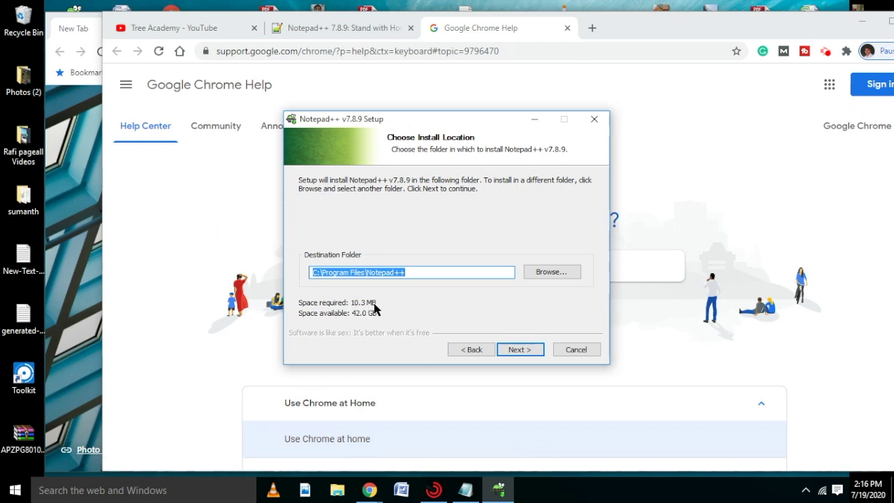
left_click(523, 350)
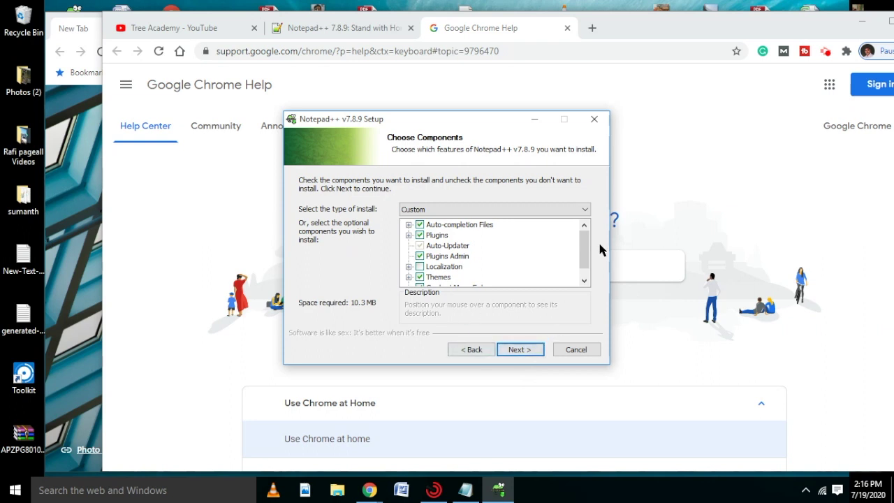
Install the Custom component selection with a desktop shortcut, and finish the setup with Run Notepad++ v7.8.9 enabled
left_click(513, 351)
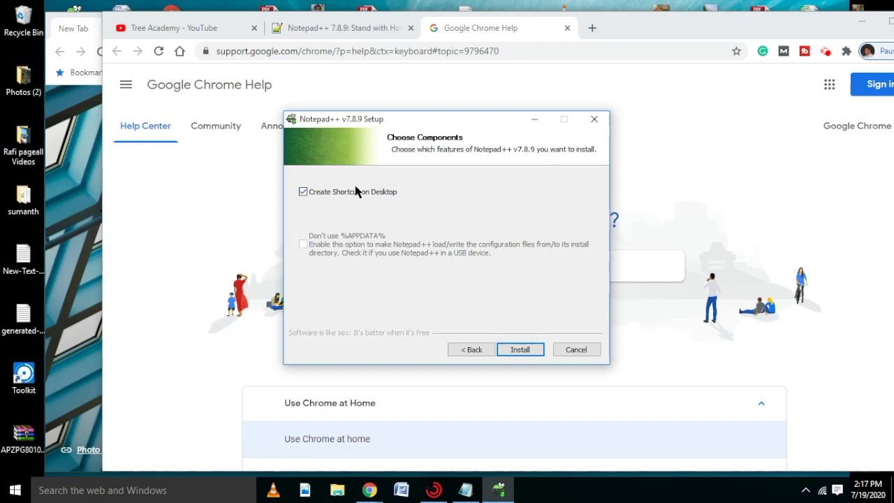
left_click(529, 354)
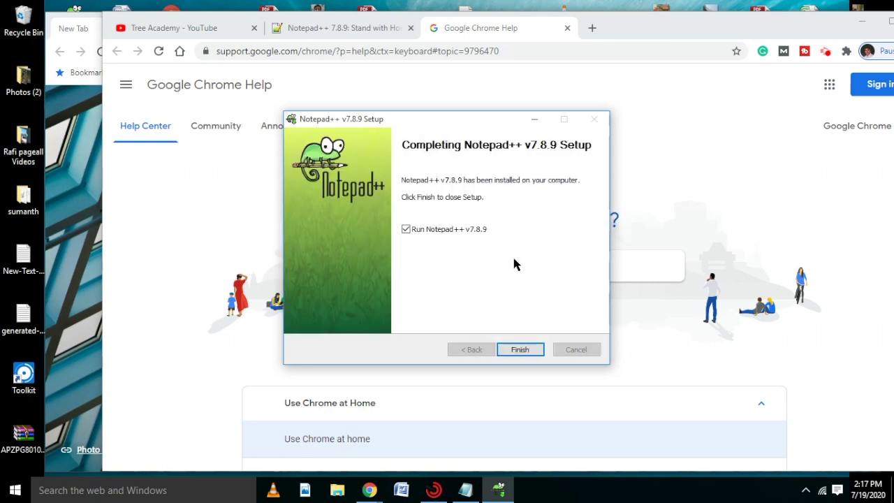
left_click(524, 352)
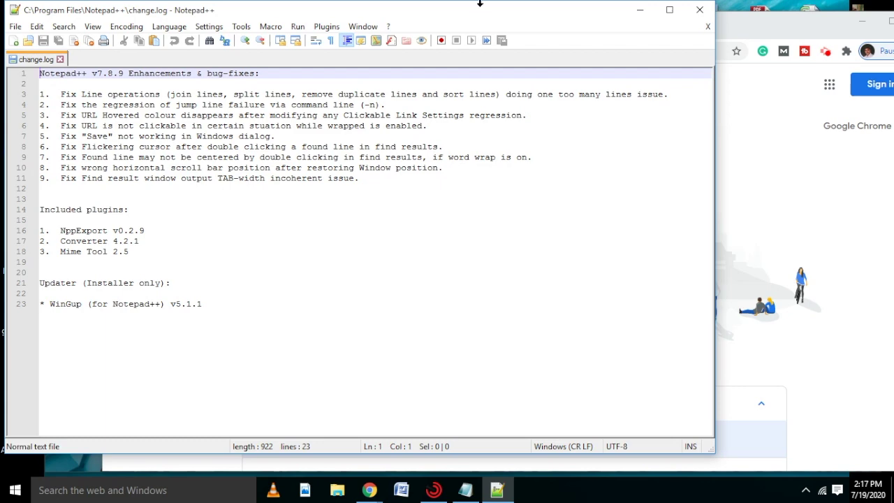
Move the Notepad++ window fully into view and delete all the text in change.log
left_click_drag(480, 15, 660, 20)
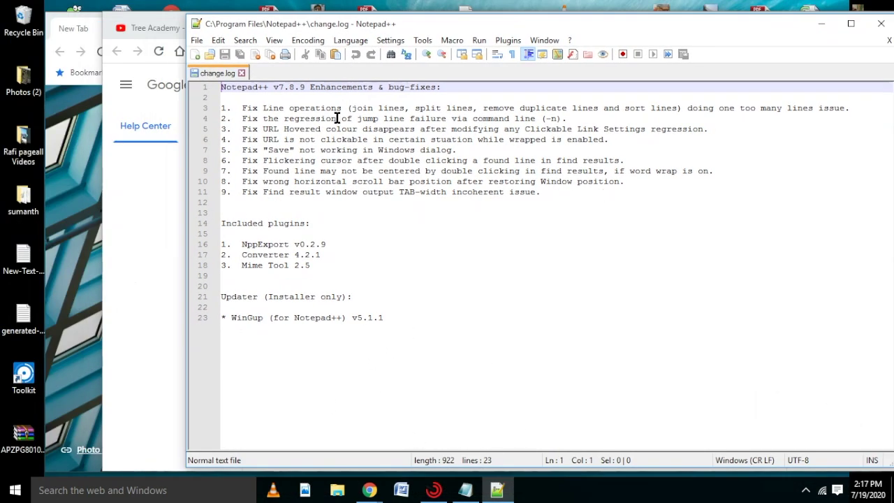
left_click_drag(390, 323, 219, 82)
key("Delete")
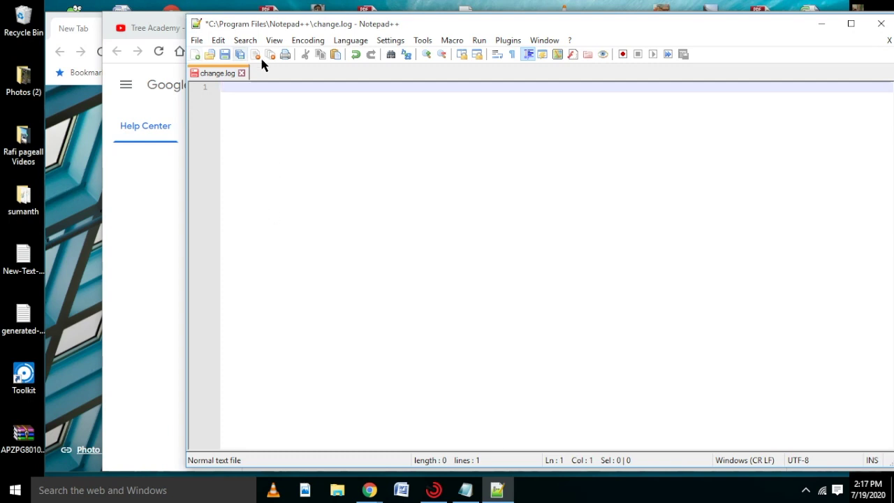
Create a new document and enter <html></html> on its first line
left_click(197, 41)
mouse_move(218, 39)
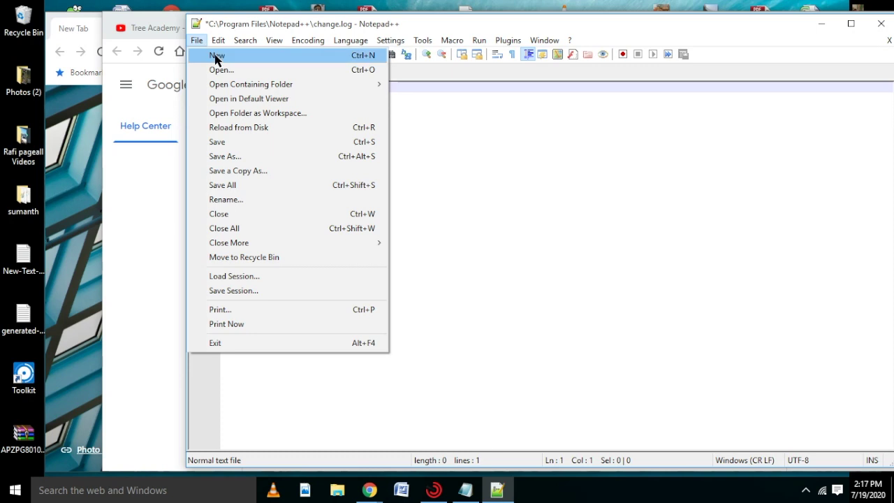
left_click(213, 55)
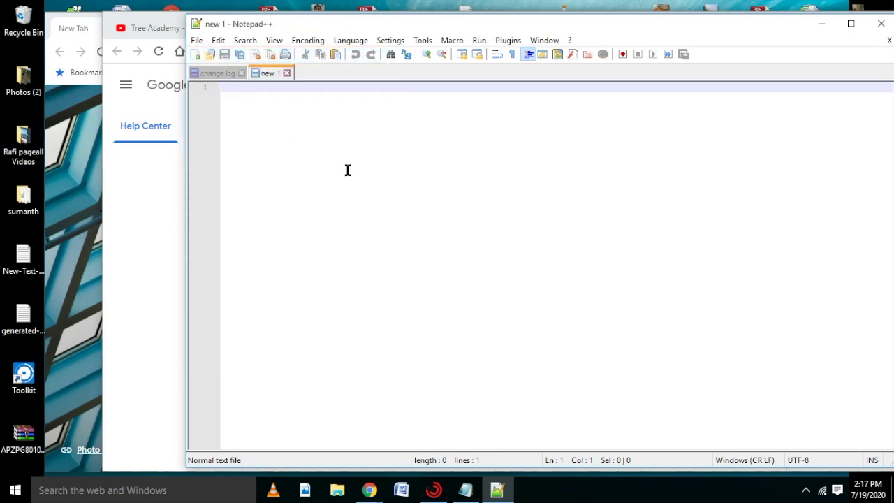
type("<")
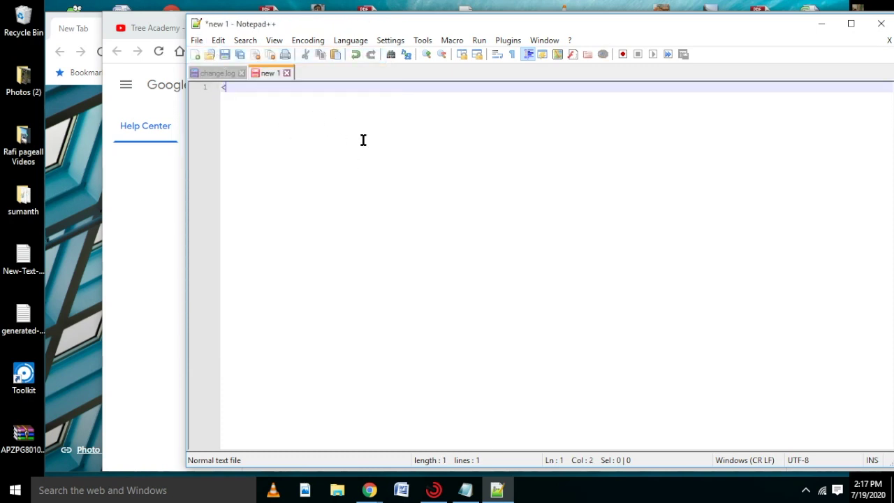
type("html></")
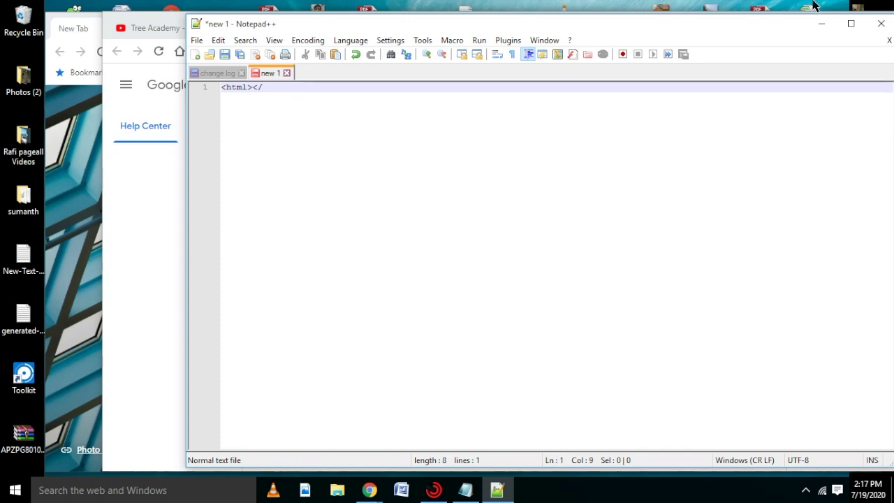
type("ht")
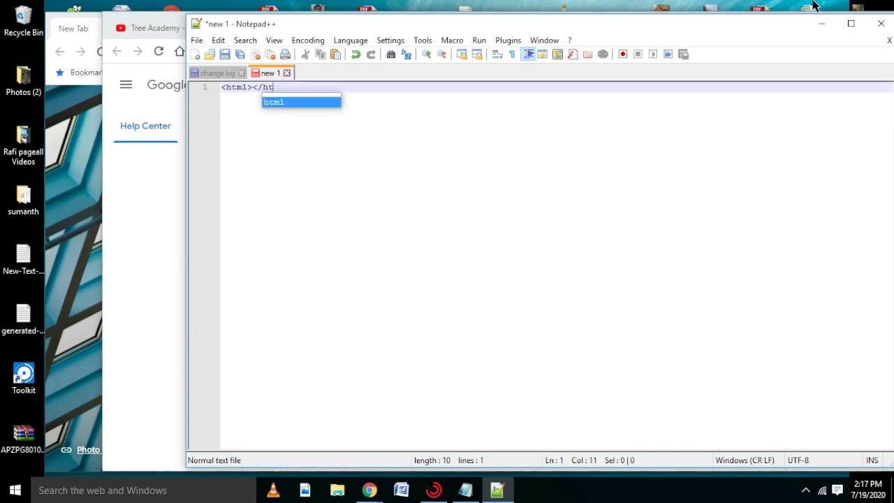
type("ml>")
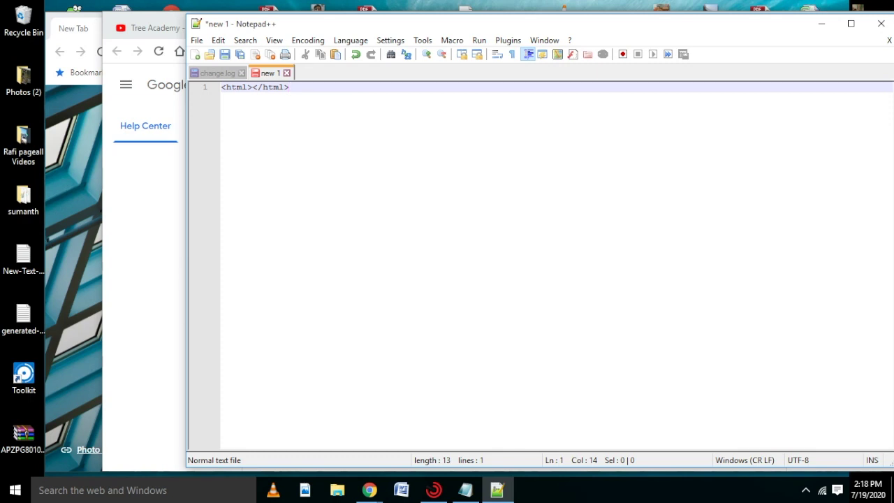
Separate the opening and closing html tags with seven blank lines, putting </html> on line 9
left_click(253, 87)
key("Return")
key("Return")
key("Return")
key("Return")
key("Return")
left_click(269, 87)
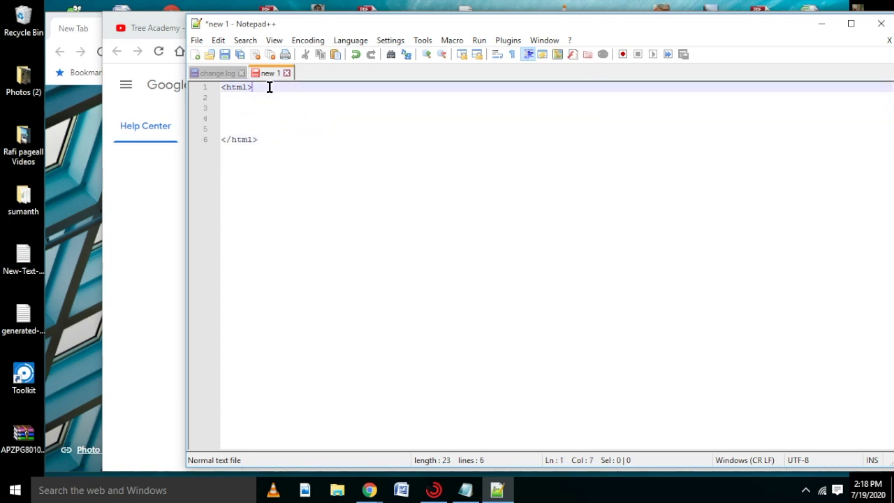
key("Return")
key("Return")
key("Return")
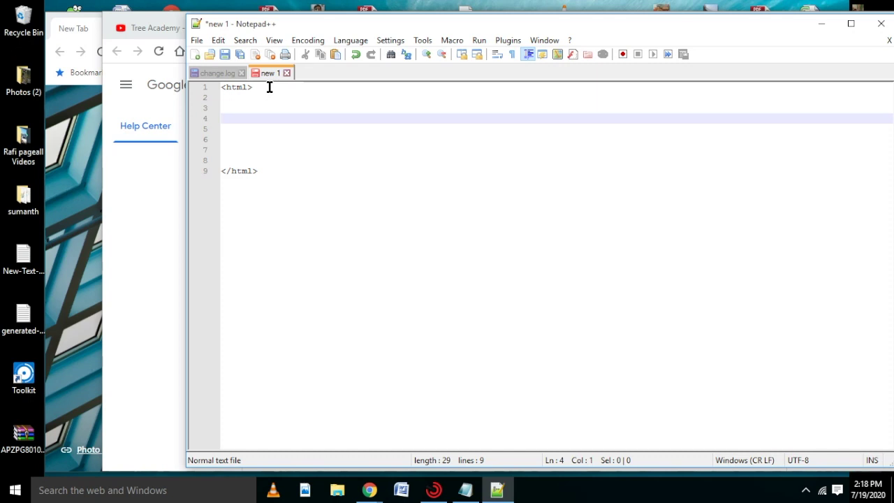
Add an empty <h1> </h1> heading on line 4 and place the cursor between its tags
type("<h1> </h1")
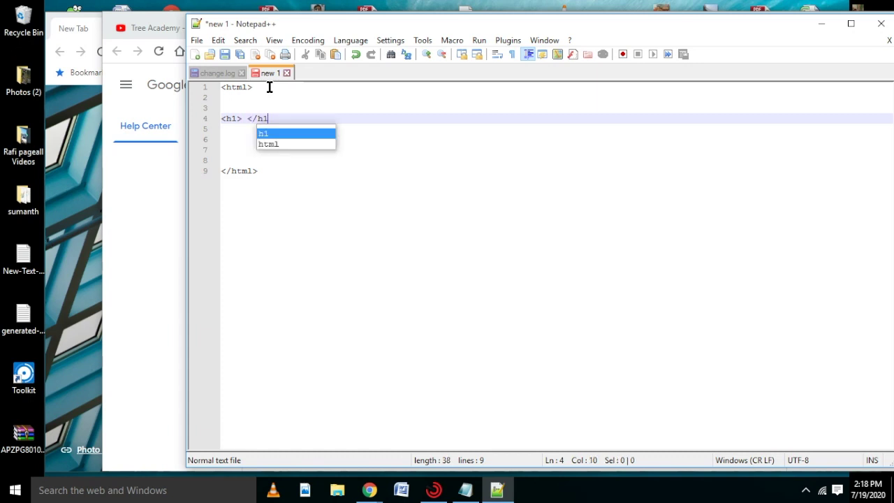
type(">")
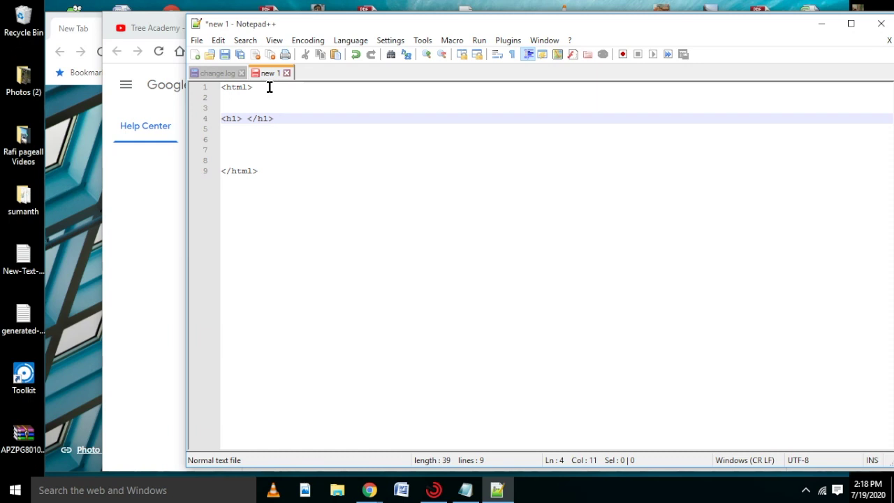
left_click(246, 119)
Begin saving the new document under a different name and choose the Desktop as its folder
left_click_drag(477, 28, 469, 70)
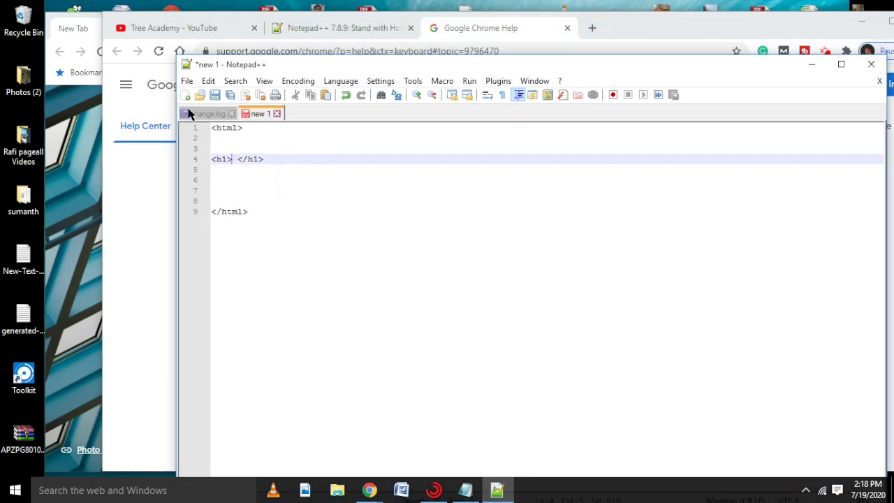
left_click(186, 81)
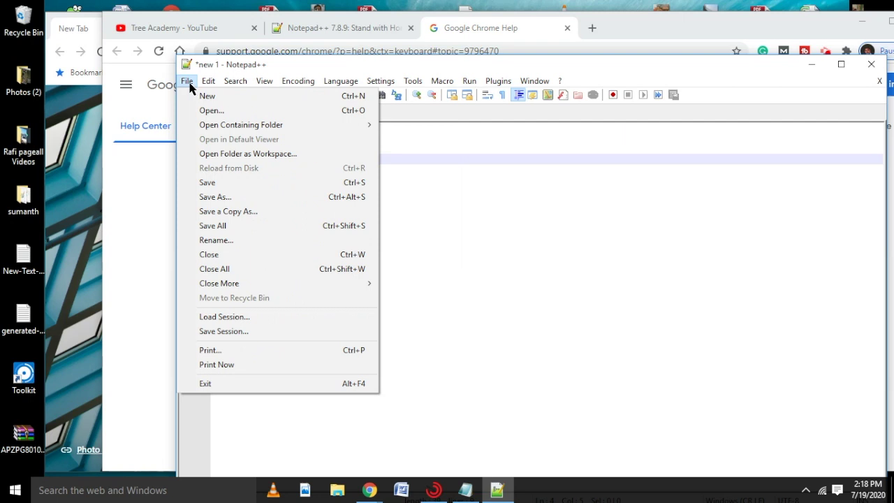
left_click(227, 200)
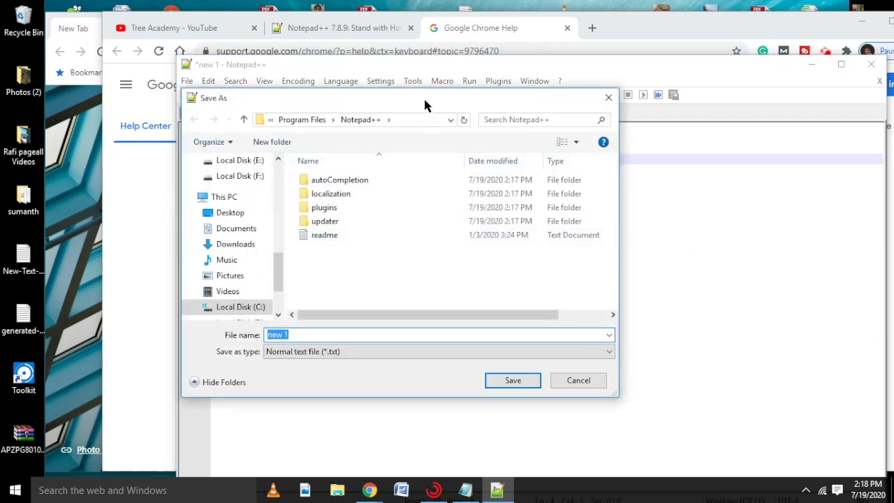
left_click_drag(423, 96, 425, 68)
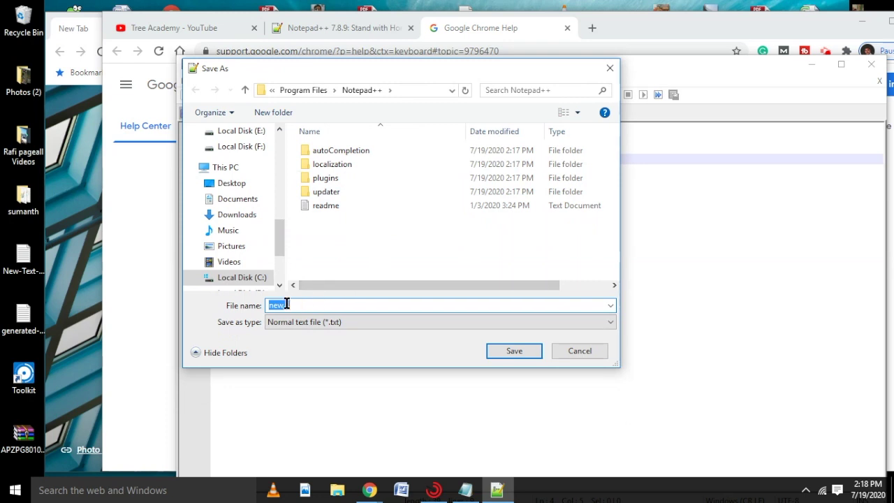
left_click(306, 306)
left_click(232, 186)
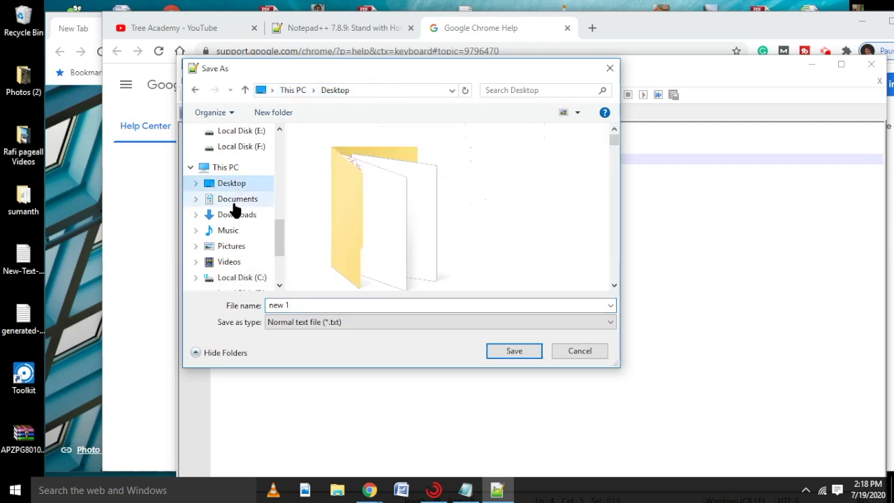
Name the file "How To Download and Install Notepad++ For Windows 10" and set its type to Hyper Text Markup Language file
double_click(298, 305)
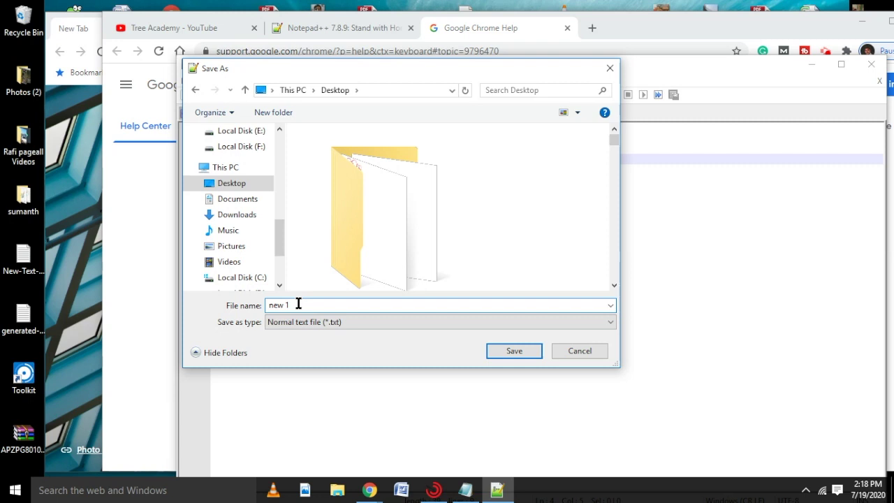
key("ctrl+a")
type("How To Download and Install Notepad++ For Windows 10 ?")
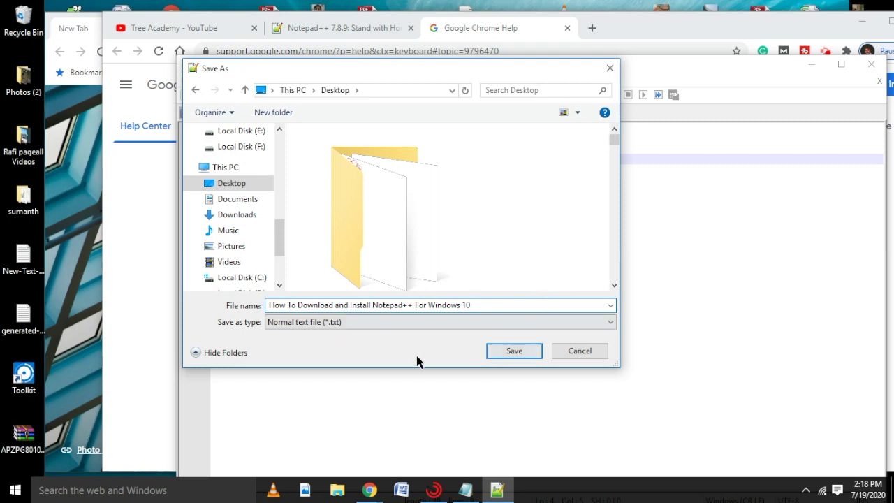
left_click(318, 323)
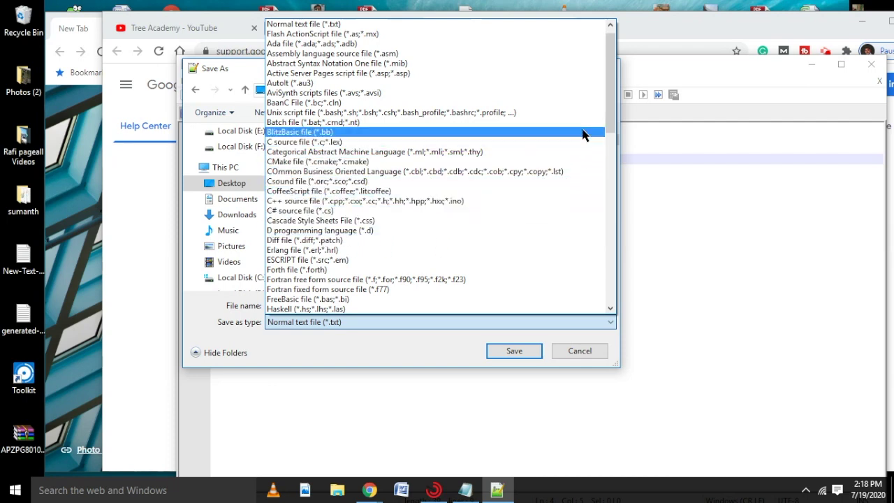
left_click_drag(610, 126, 607, 175)
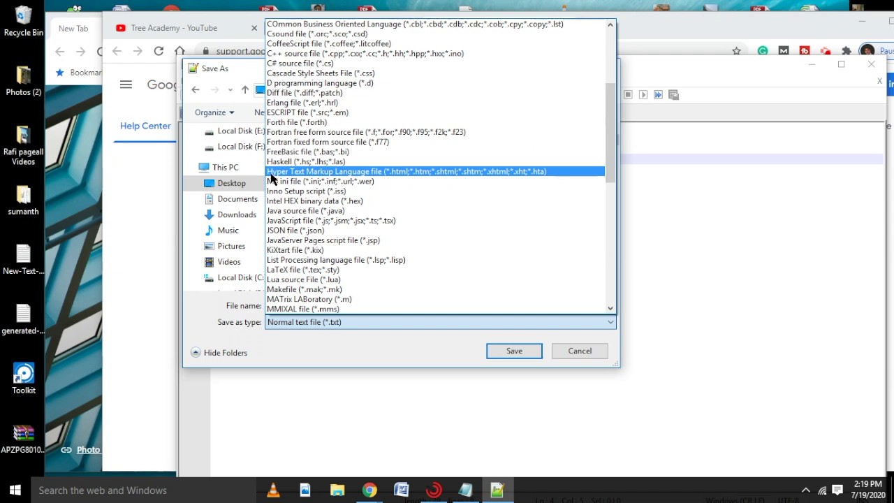
left_click(408, 173)
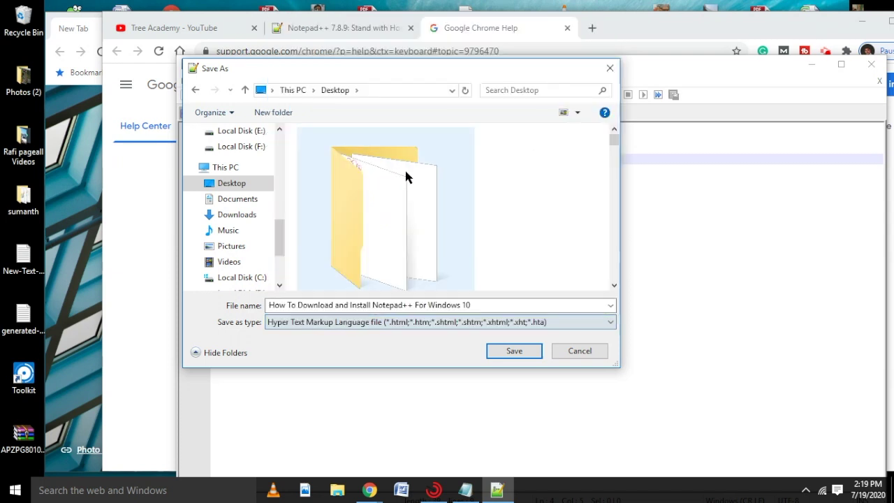
Save the HTML file to the Desktop and close change.log without saving its changes
left_click(528, 350)
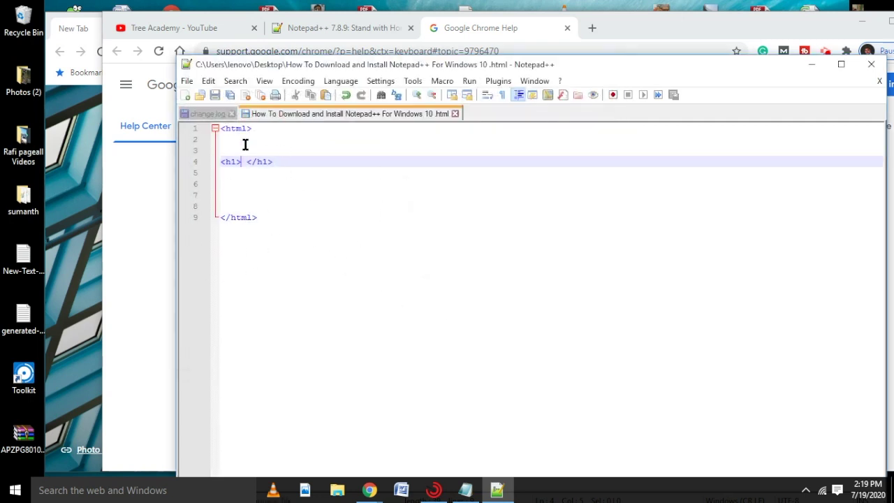
left_click(231, 113)
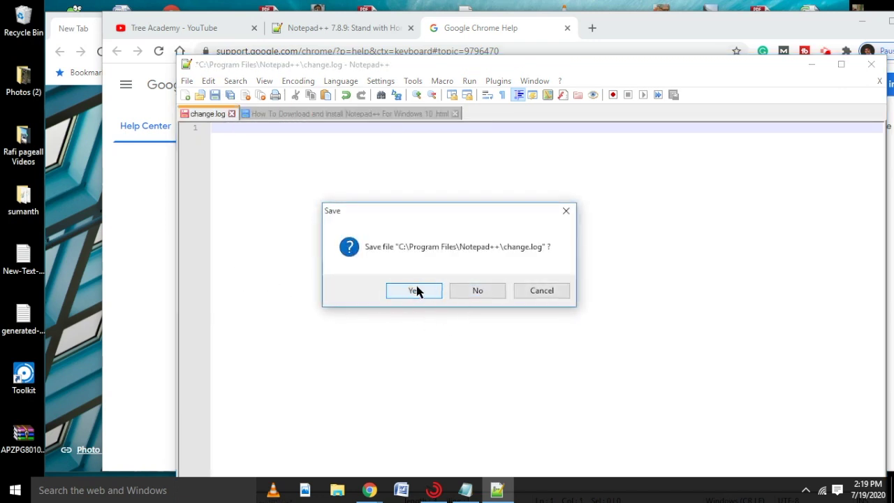
left_click(477, 291)
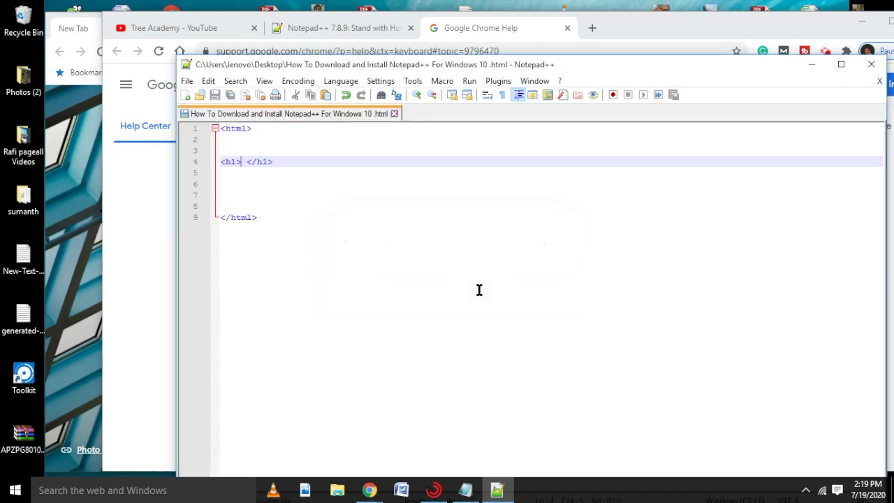
Insert "How To Download and Install Notepad++ For Windows 10 ?" after the <h1> tag, with </h1> on the following line
left_click(245, 161)
type("How To Download and Install Notepad++ For Windows 10 ?")
key("Return")
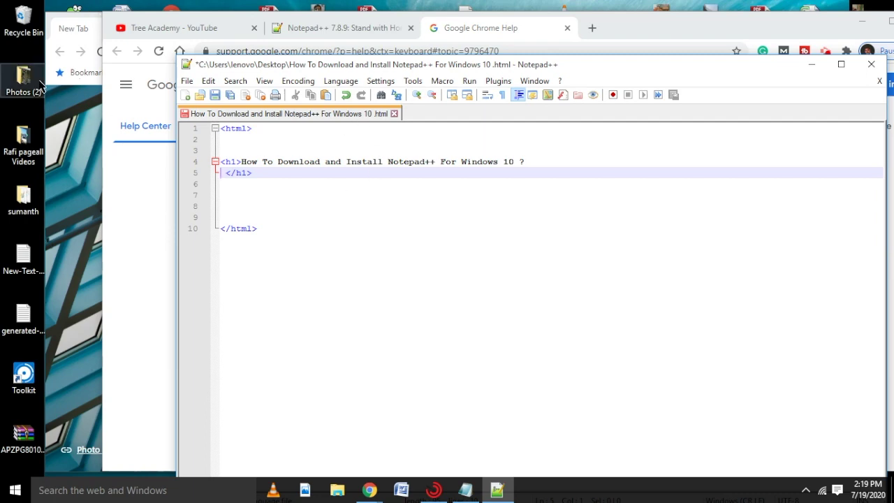
Move the Chrome Help, Notepad++ and Notepad windows down out of the way and bring the Chrome new-tab window forward
left_click_drag(612, 37, 625, 289)
left_click(617, 72)
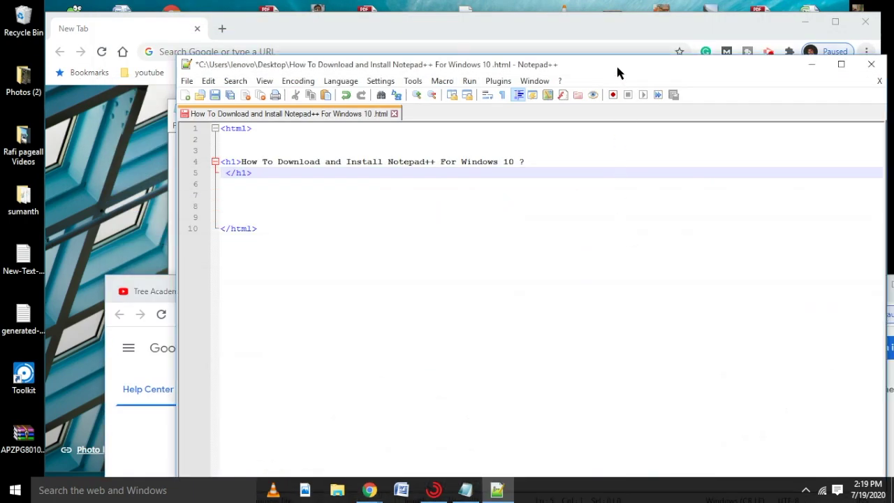
left_click_drag(624, 67, 668, 334)
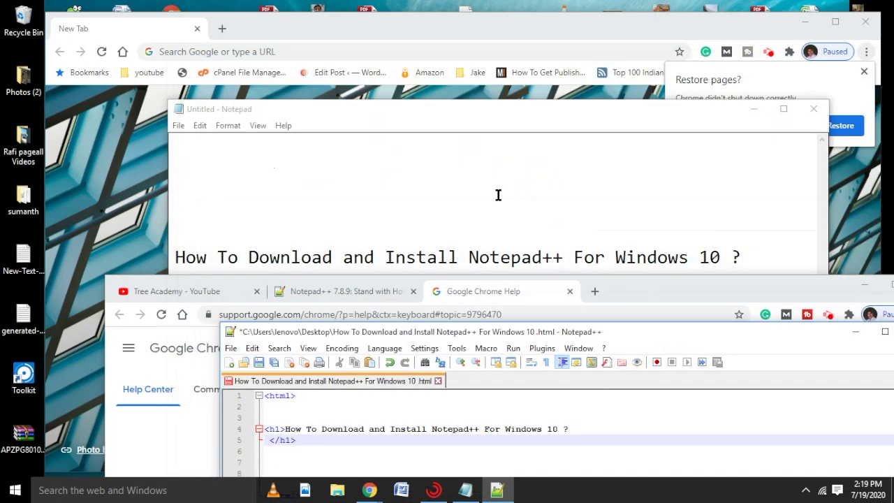
left_click(450, 108)
left_click_drag(451, 109, 463, 303)
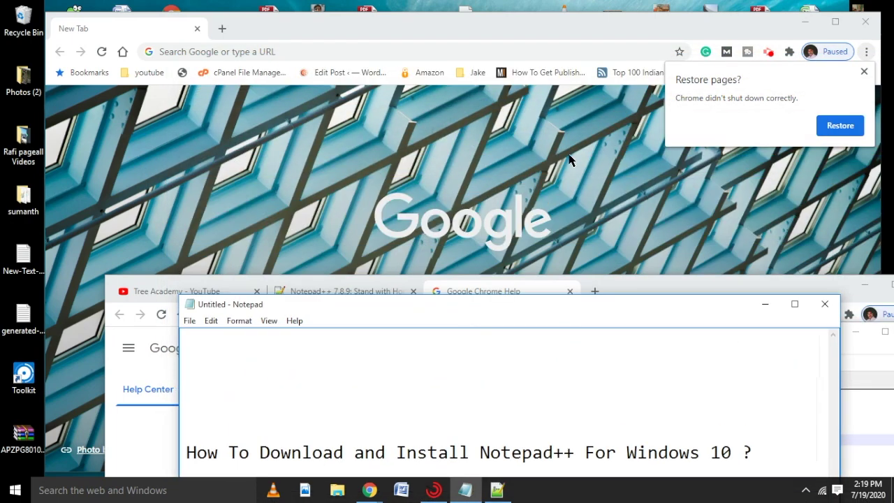
left_click(447, 153)
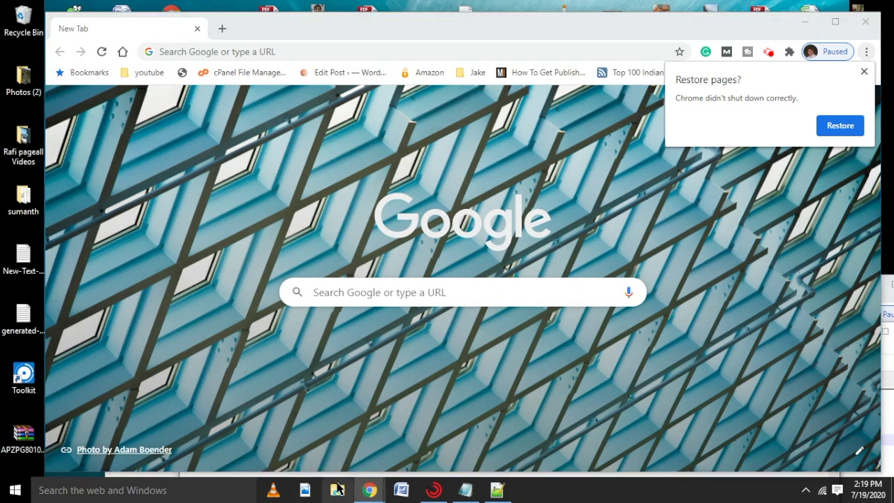
In File Explorer, search the Desktop for "How To Download and Install Notepad++ For Windows 10 ?" and open the HTML file in Chrome
key("super+e")
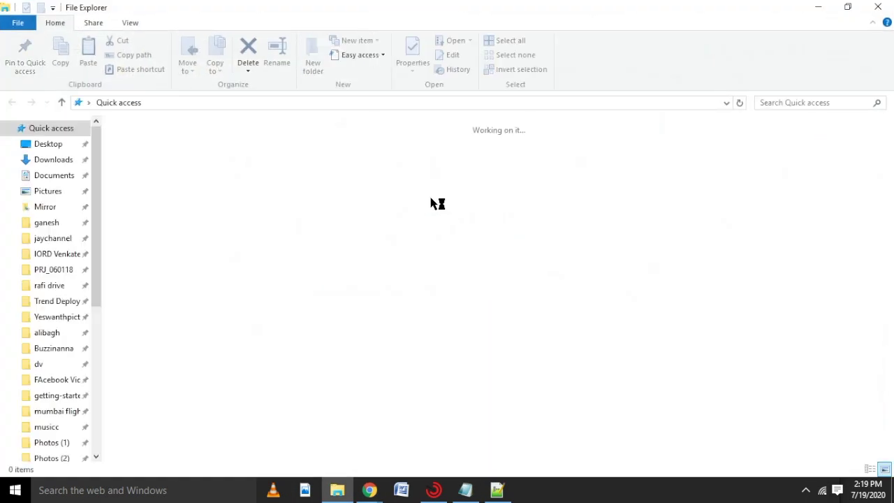
left_click(48, 144)
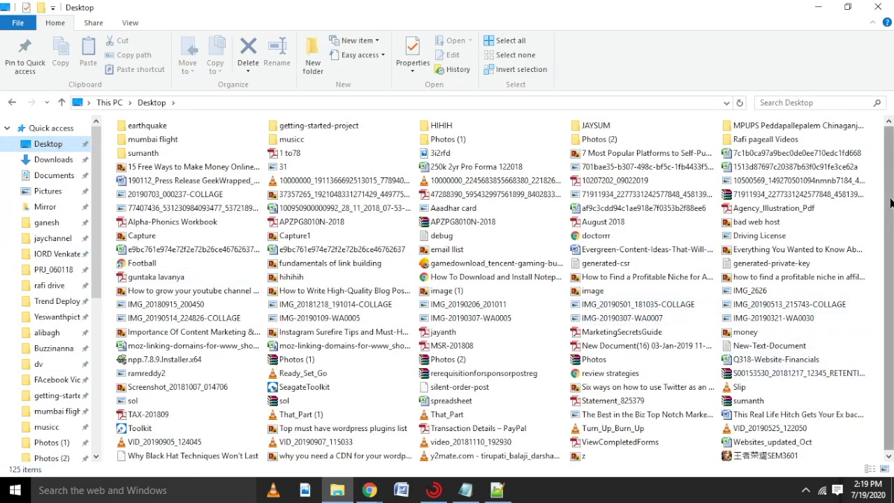
left_click_drag(891, 196, 891, 240)
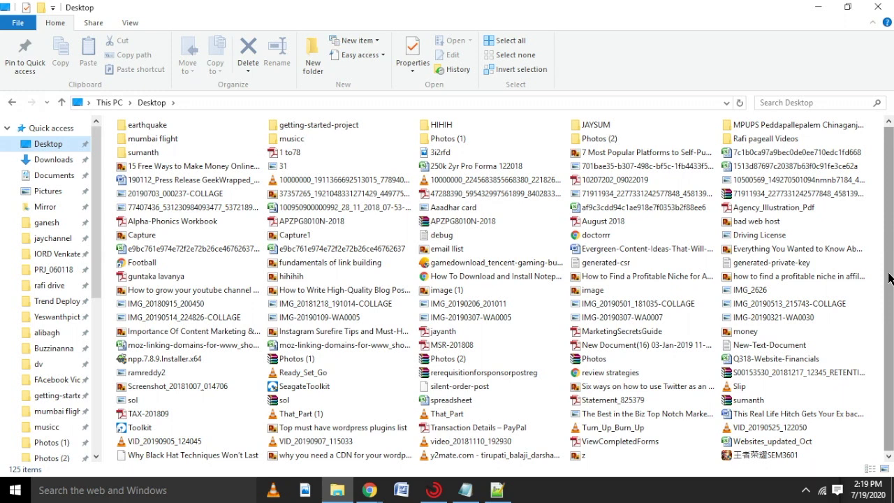
left_click(793, 102)
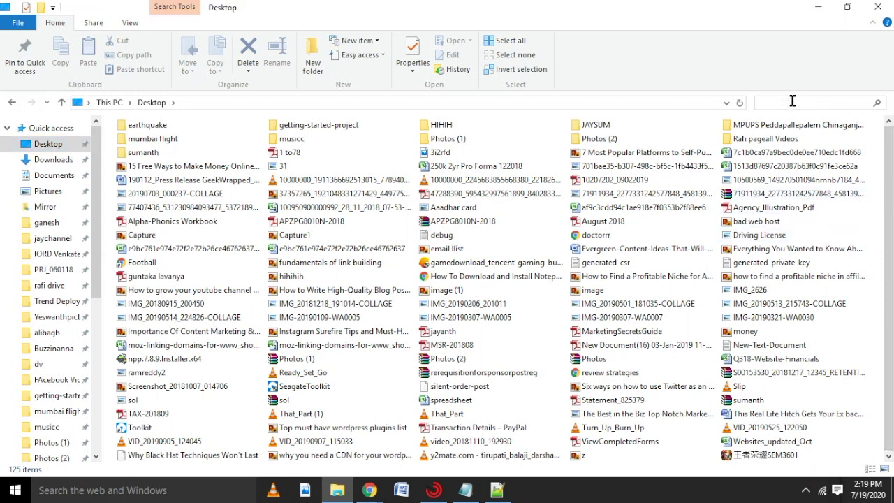
type("How To Download and Install Notepad++ For Windows 10 ?")
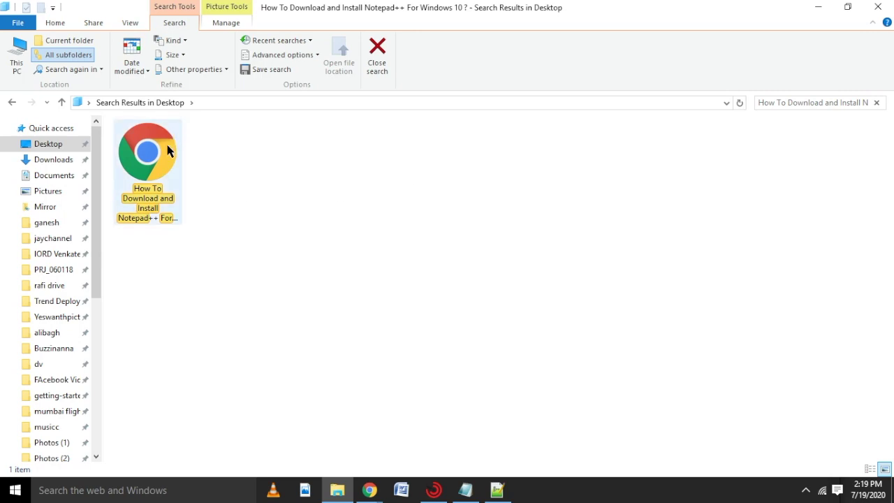
left_click(168, 150)
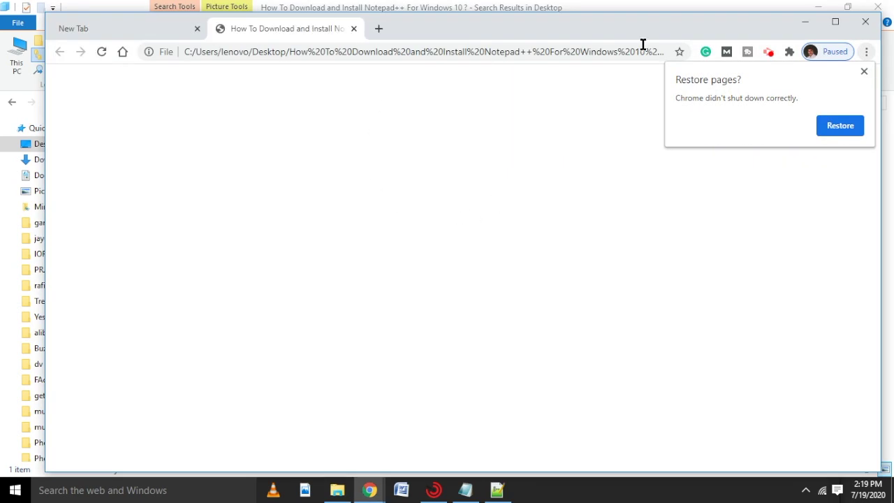
Restore the browser's previous pages and close the HTML page, the Gmail page and one of the new tabs
left_click(831, 136)
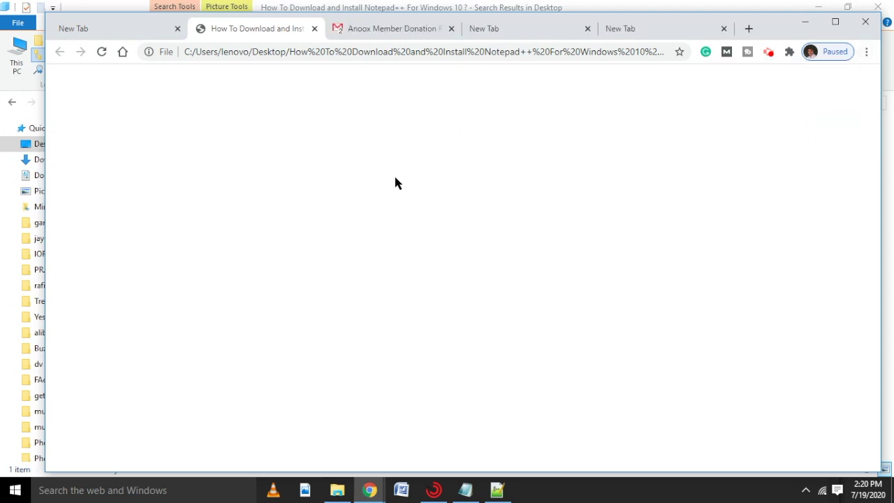
left_click(314, 29)
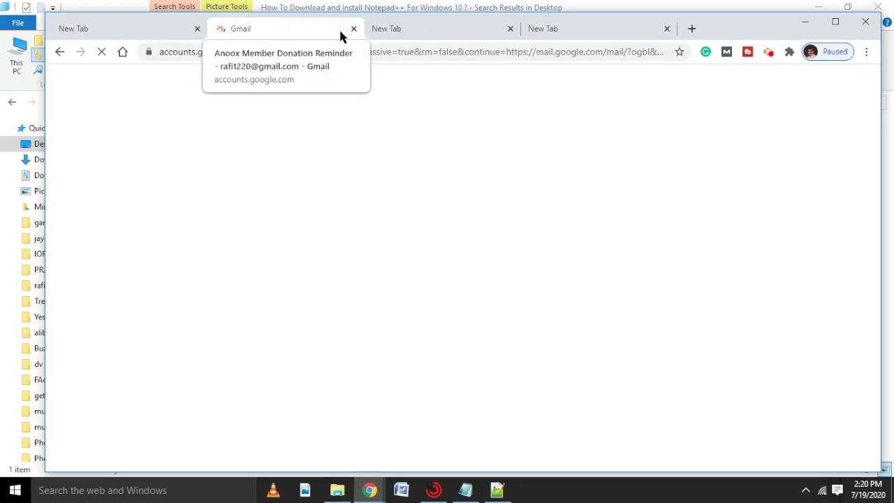
left_click(353, 29)
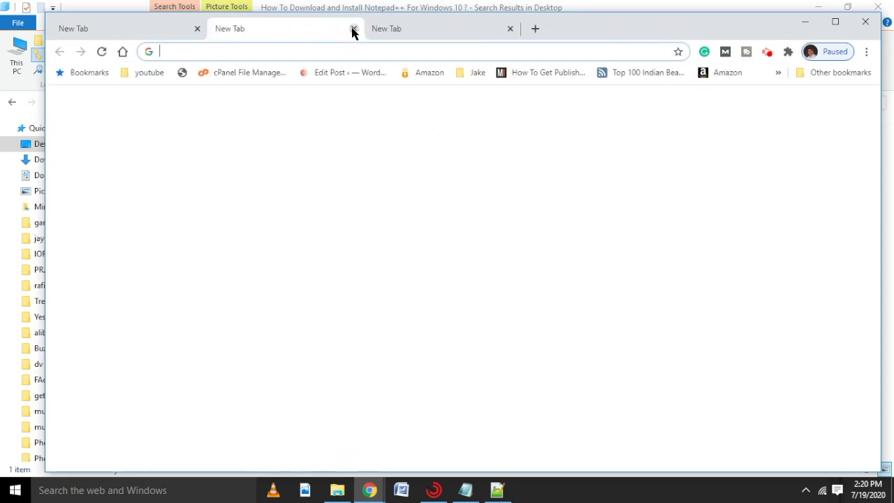
key("ctrl+w")
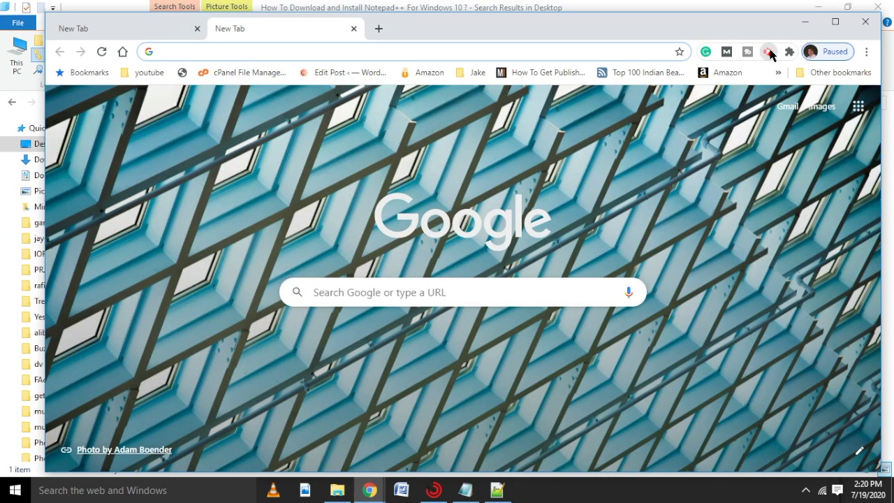
left_click(769, 52)
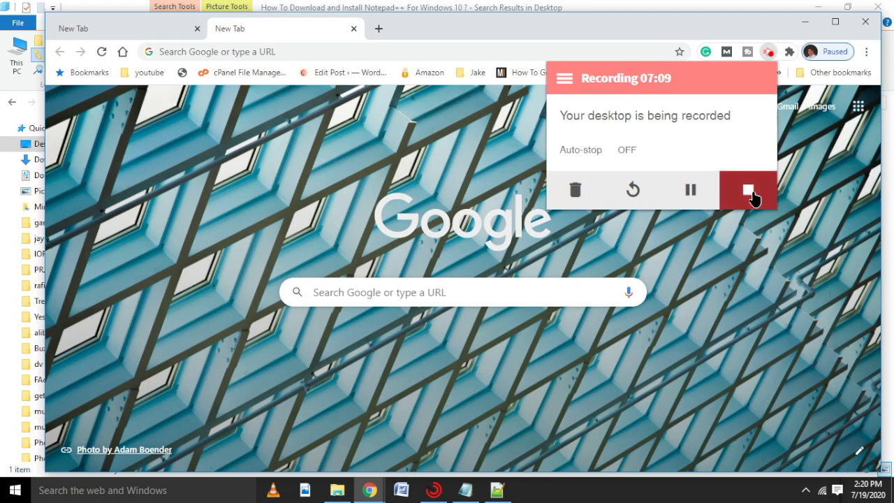
left_click(496, 491)
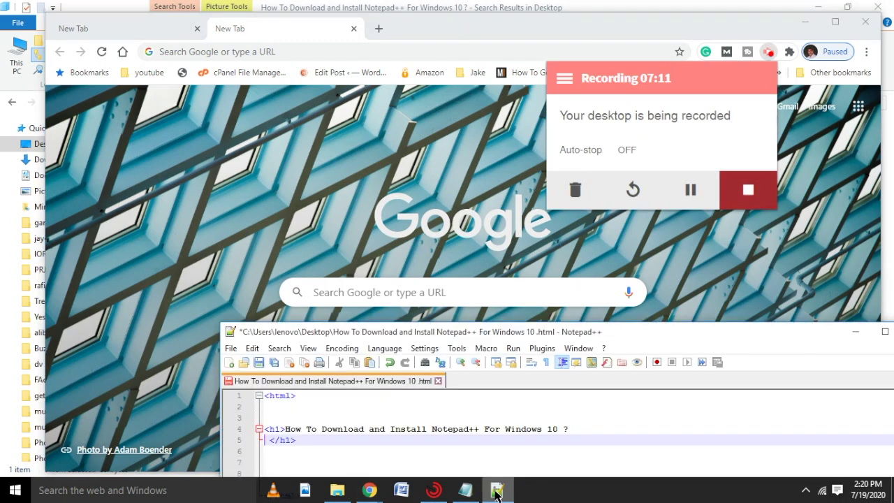
left_click(752, 271)
Switch to Notepad++, insert two blank lines above the <html> tag and save the file
left_click(497, 491)
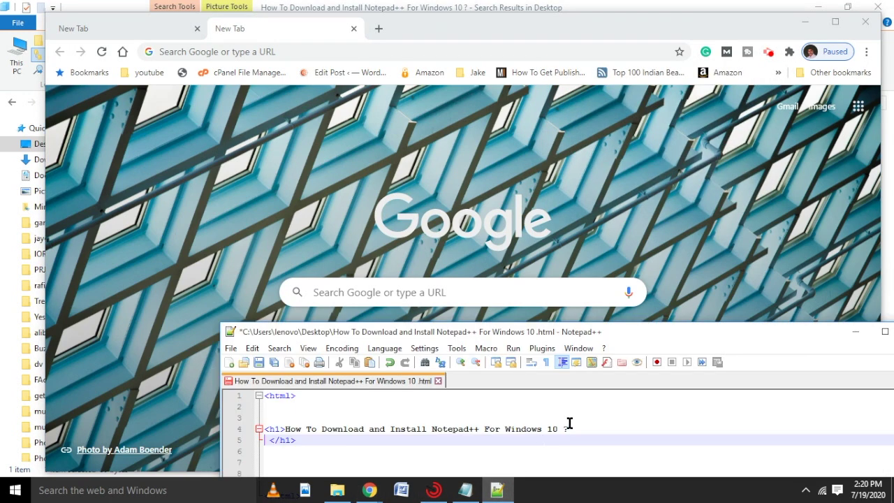
left_click_drag(665, 340, 609, 96)
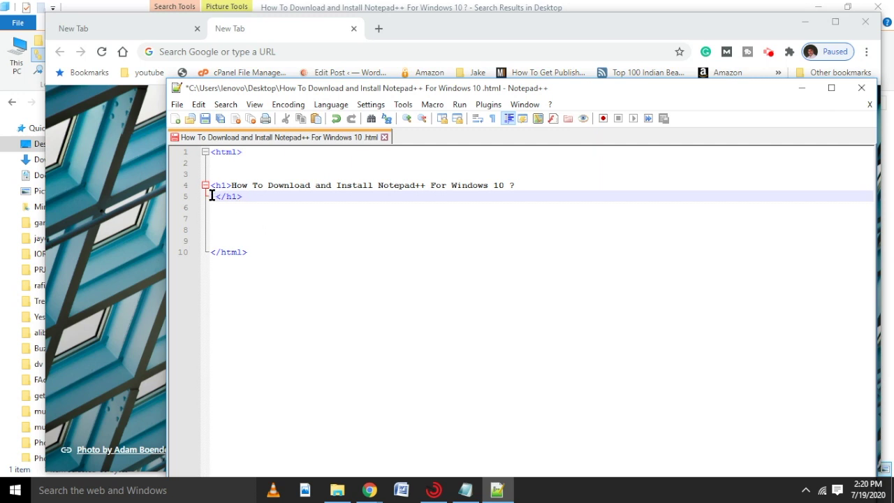
left_click(209, 151)
key("Return")
key("Return")
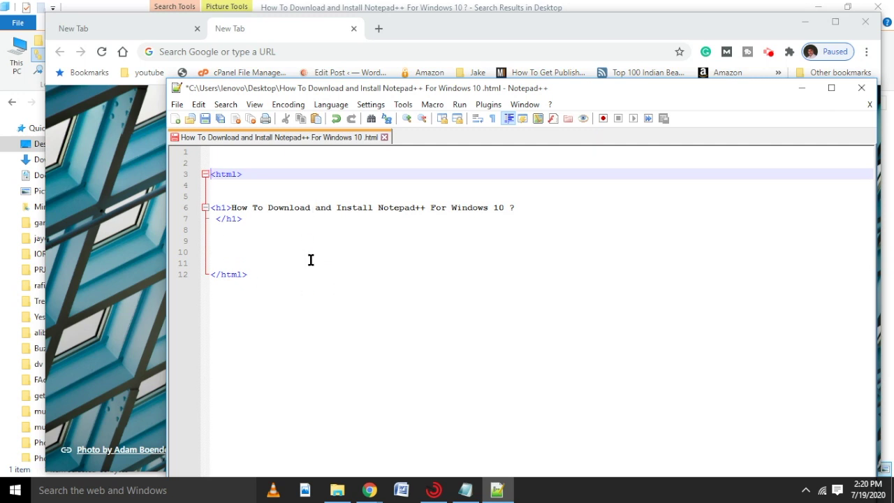
left_click(204, 118)
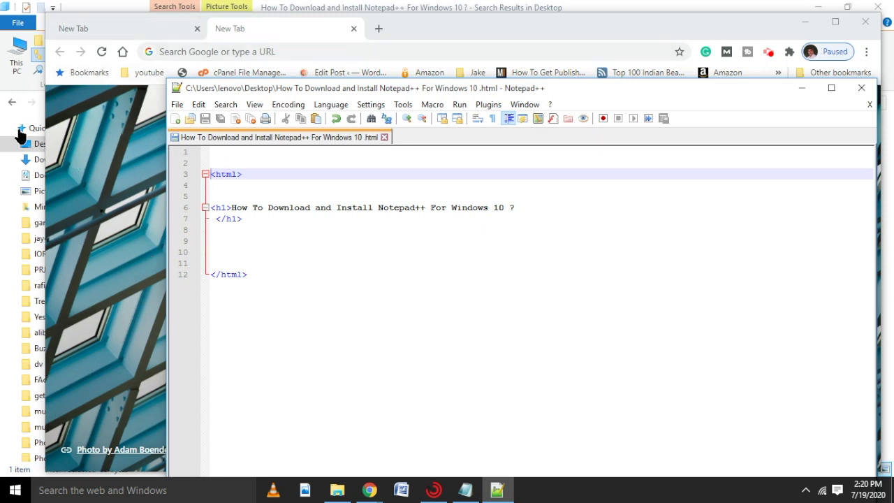
In File Explorer, search the Desktop for the saved HTML file again and open it in Chrome to view the heading
left_click(32, 148)
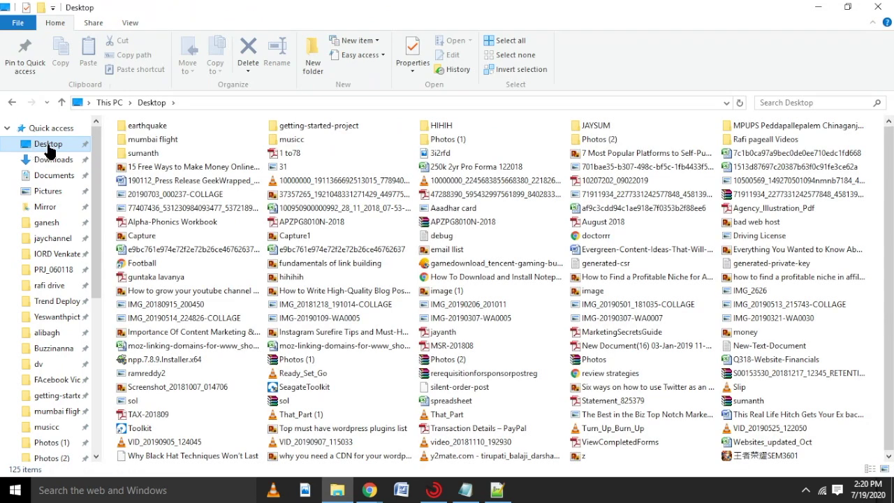
left_click(781, 103)
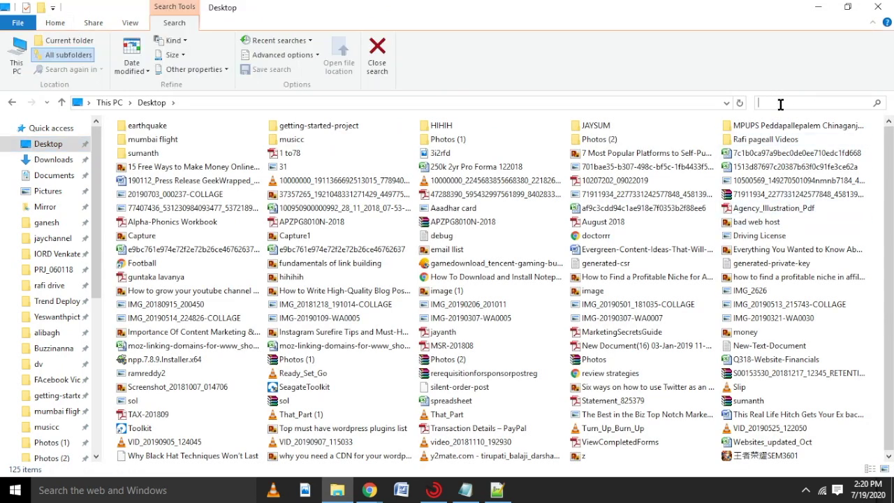
type("How To Download and Install Notepad++ For Windows 10 ?")
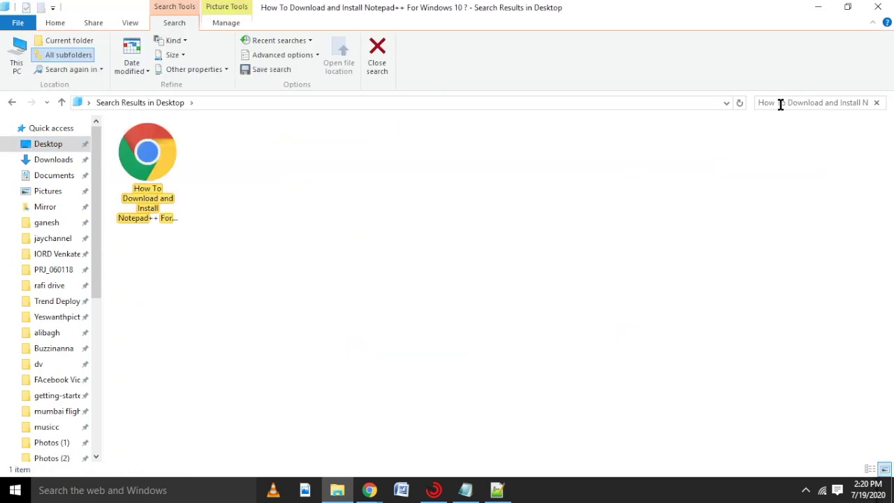
left_click(166, 141)
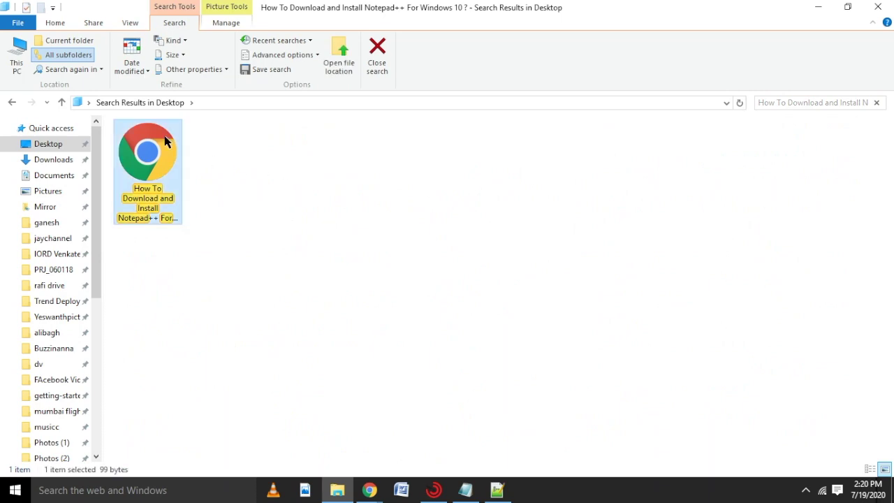
double_click(166, 142)
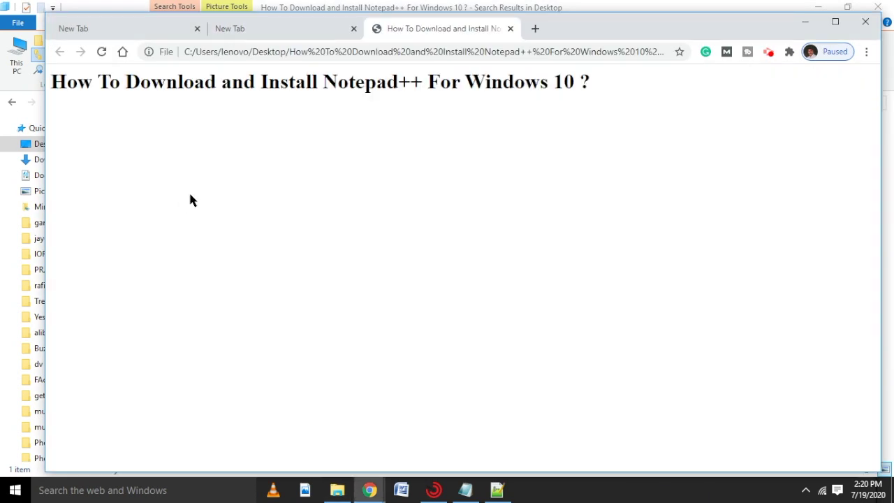
left_click_drag(587, 29, 722, 72)
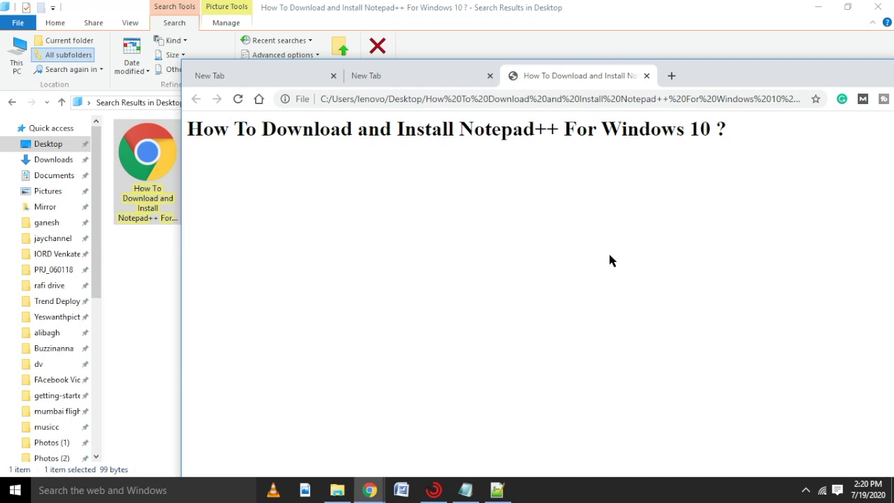
Switch back to Notepad++ and join the closing </h1> tag to the end of the heading text on line 6
left_click(497, 489)
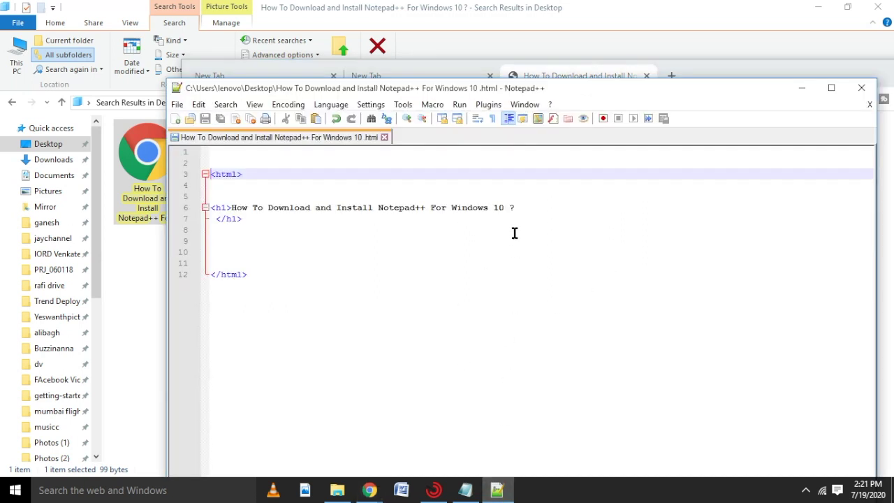
left_click(217, 220)
key("BackSpace")
key("BackSpace")
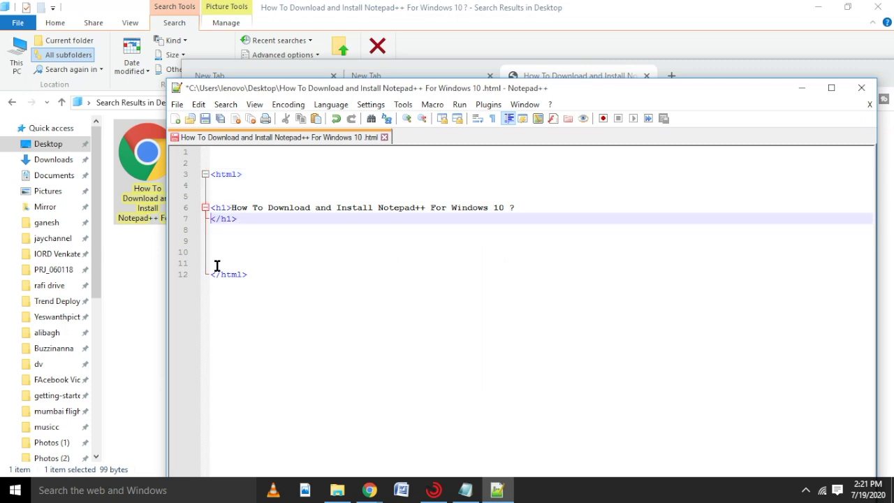
Add a level-two heading on line 7 reading "How To Download and Install Notepad++ For Windows 10 ?" between <h2> and </h2> tags
left_click(572, 204)
key("Return")
type("<h2>")
key("alt+v")
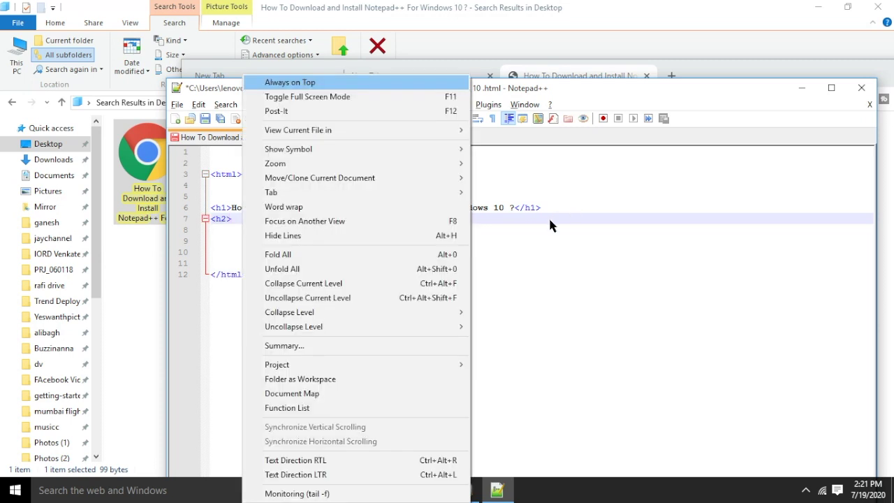
left_click(550, 219)
type("How To Download and Install Notepad++ For Windows 10 ?")
key("Return")
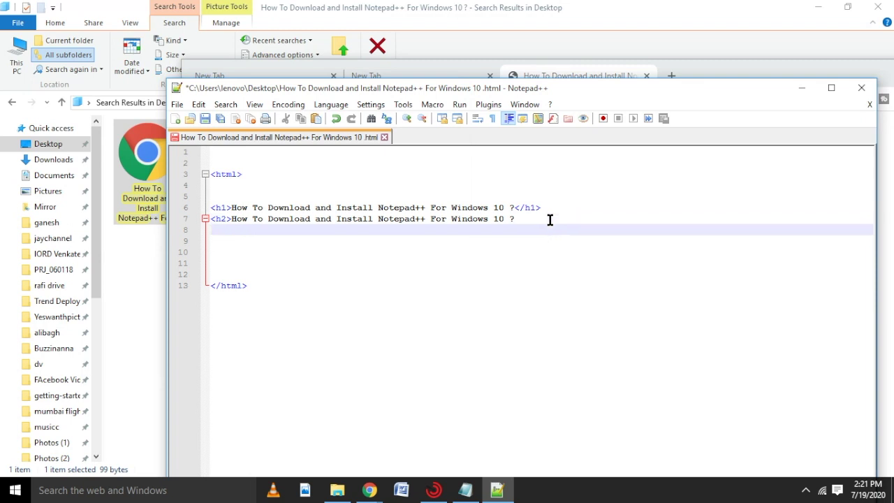
left_click(549, 220)
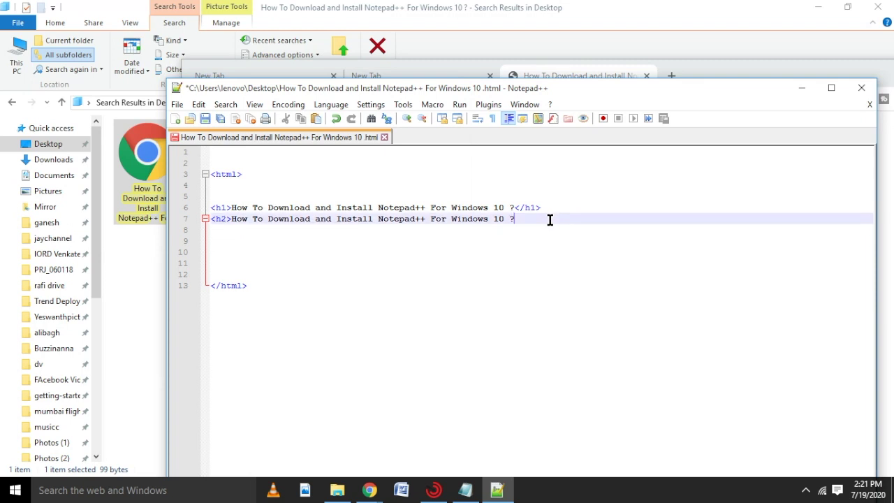
type("</h2>")
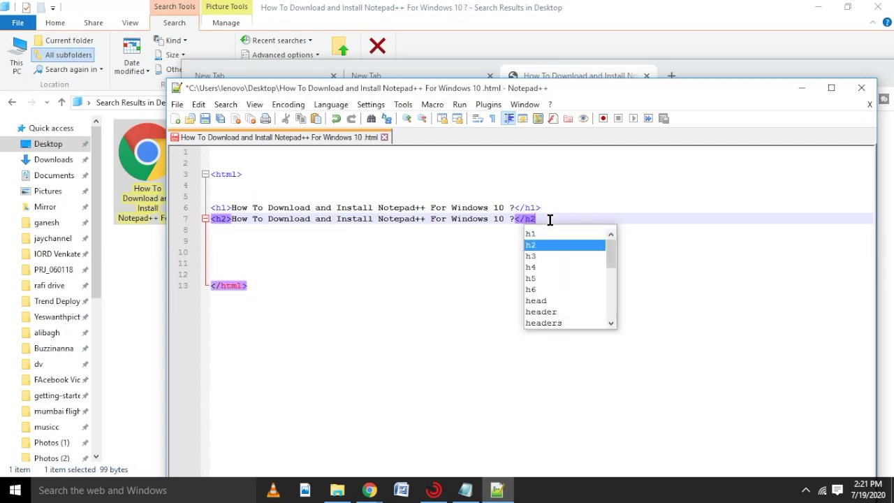
key("Return")
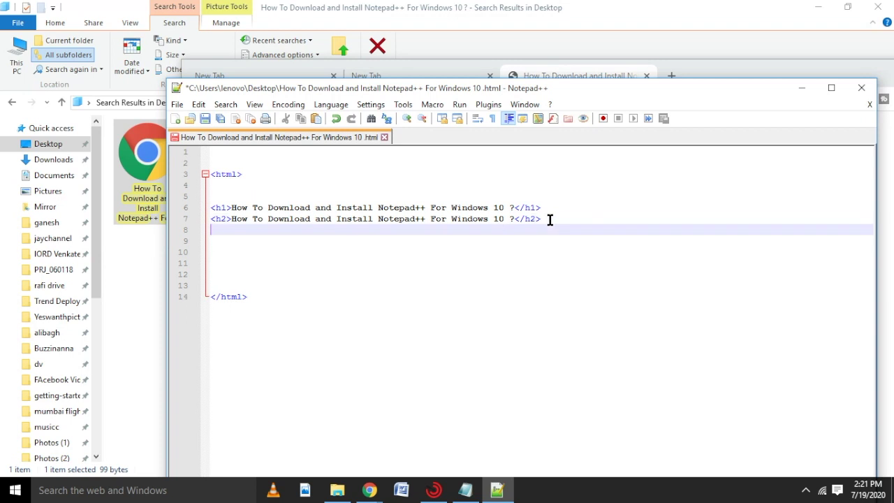
Add empty <h3></h3> and <h4></h4> tag pairs on lines 8 and 9, below the h2 heading
type("<h3></h3>")
key("Return")
type("<")
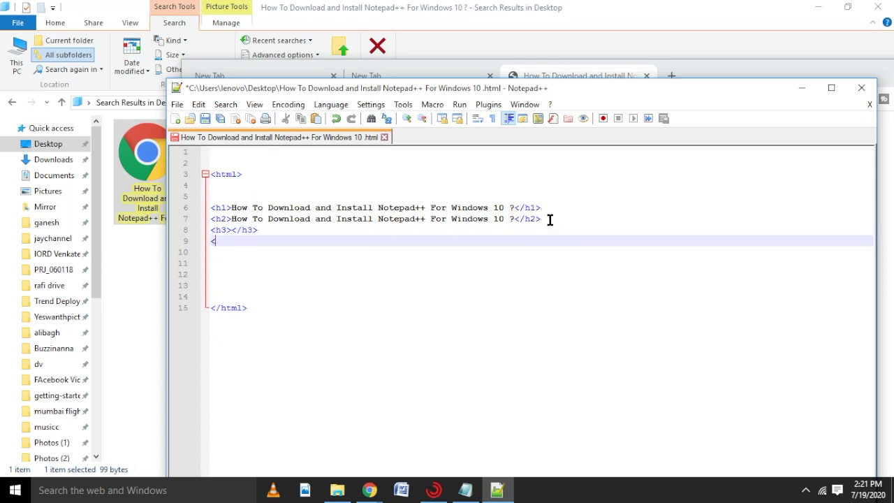
type("h4")
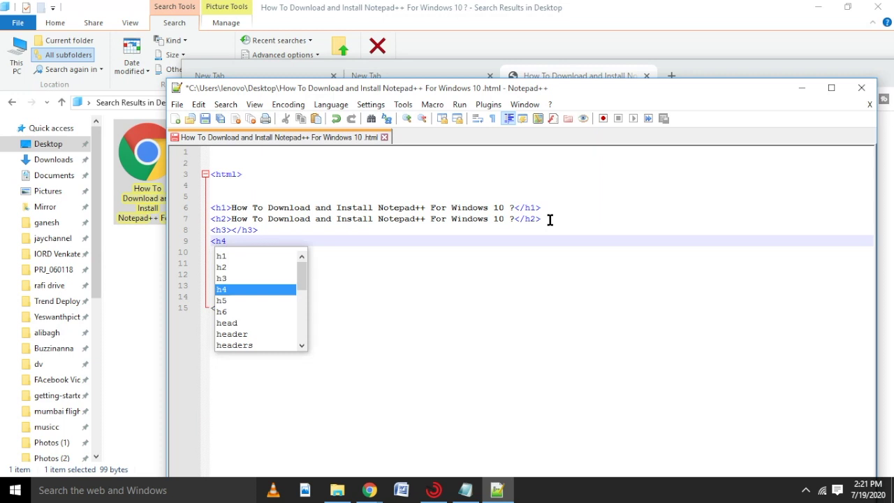
type("></h4")
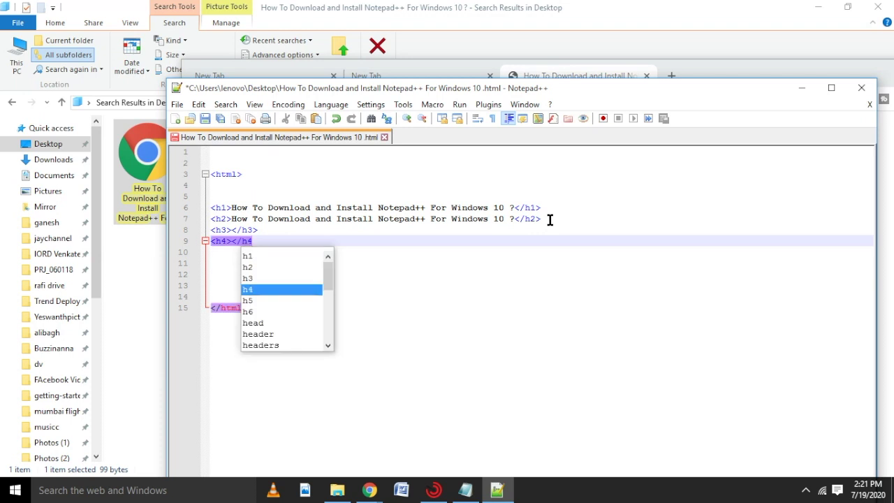
type(">")
key("Return")
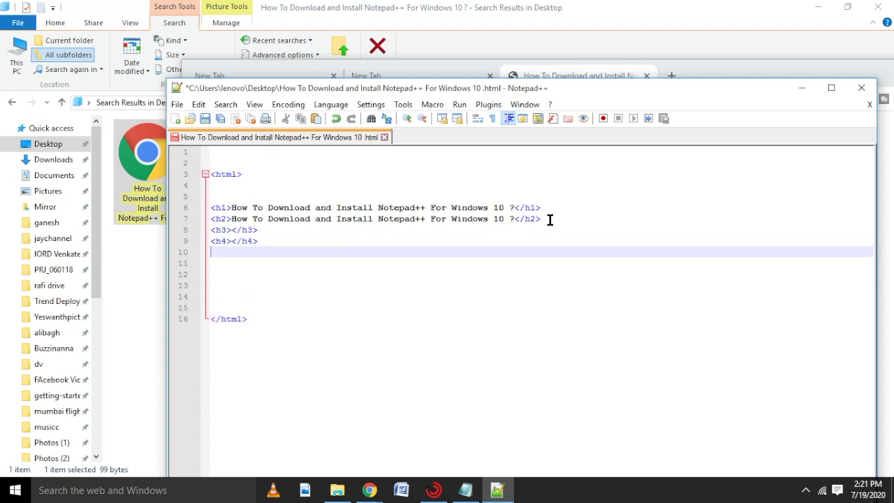
Add empty <h5></h5> and <h6></h6> tag pairs on lines 10 and 11
type("<h5")
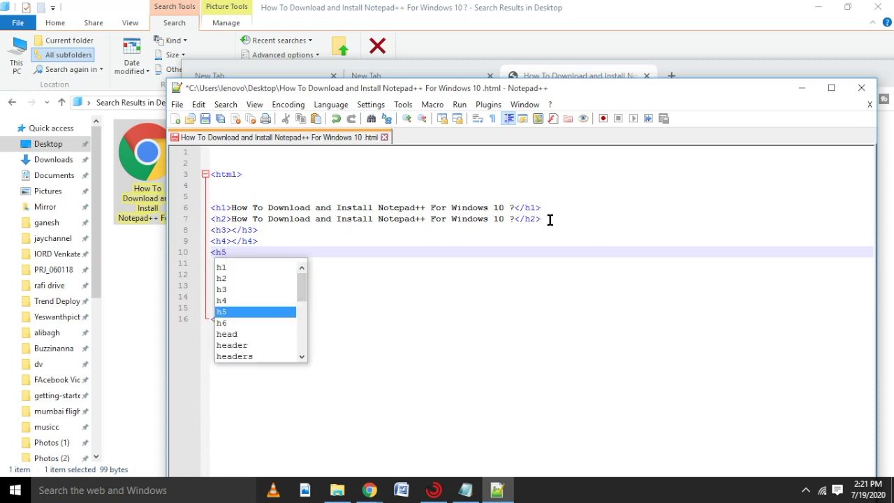
type(">")
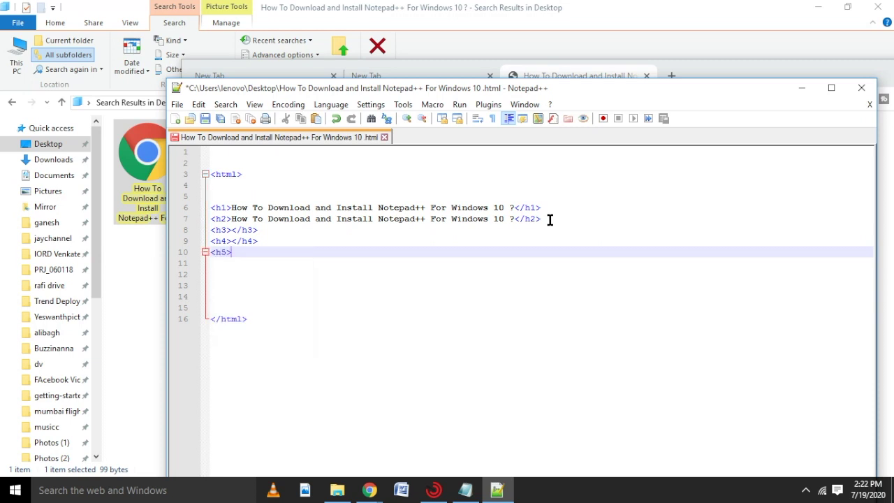
type("</h4")
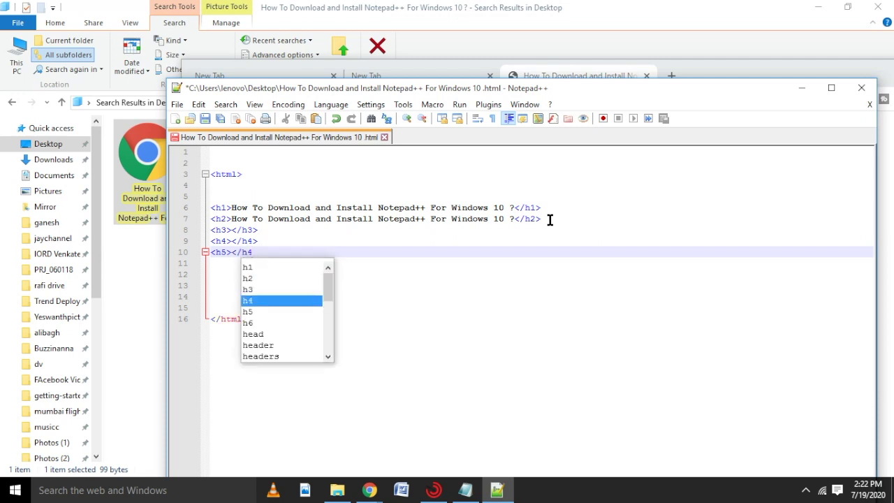
key("BackSpace")
type("5>")
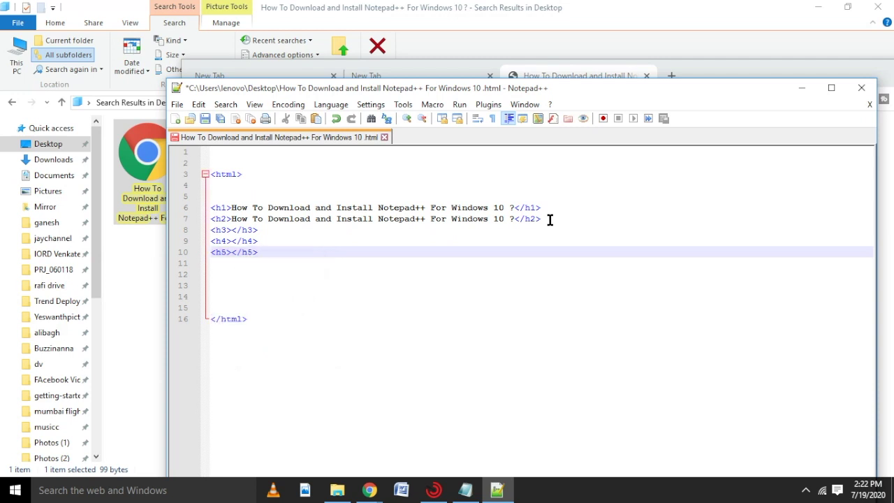
key("Return")
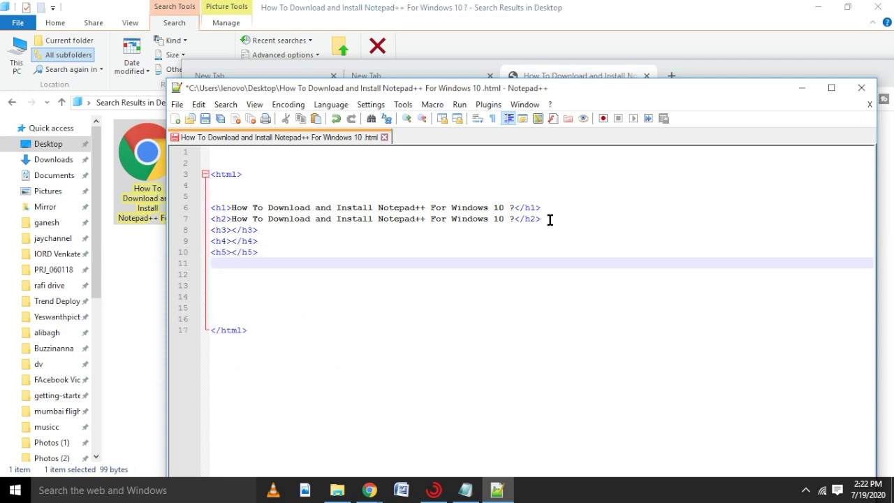
type("<h6")
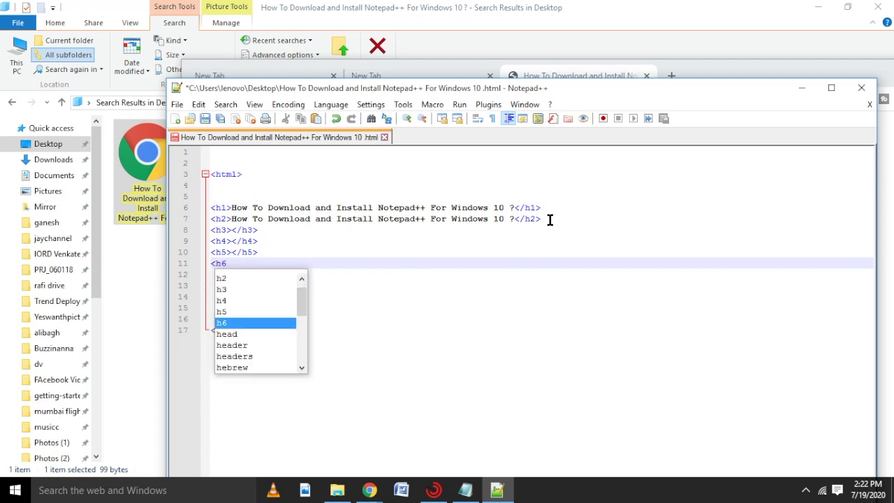
type(">")
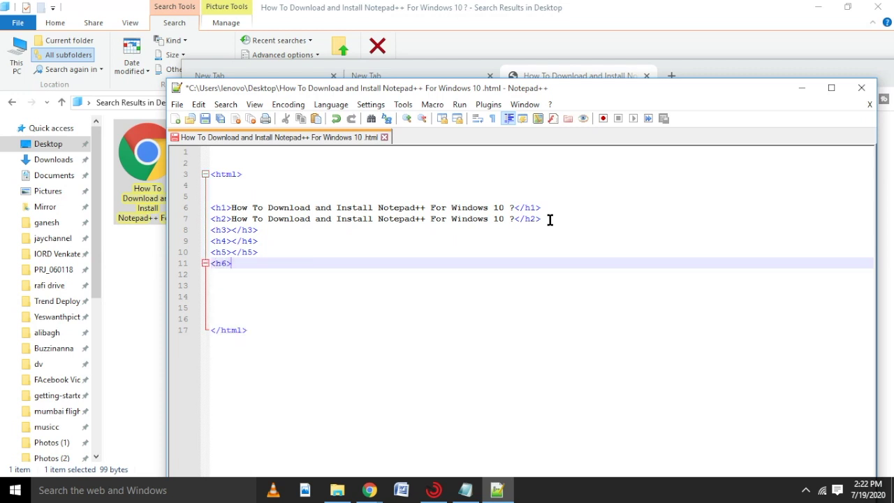
type("</h6")
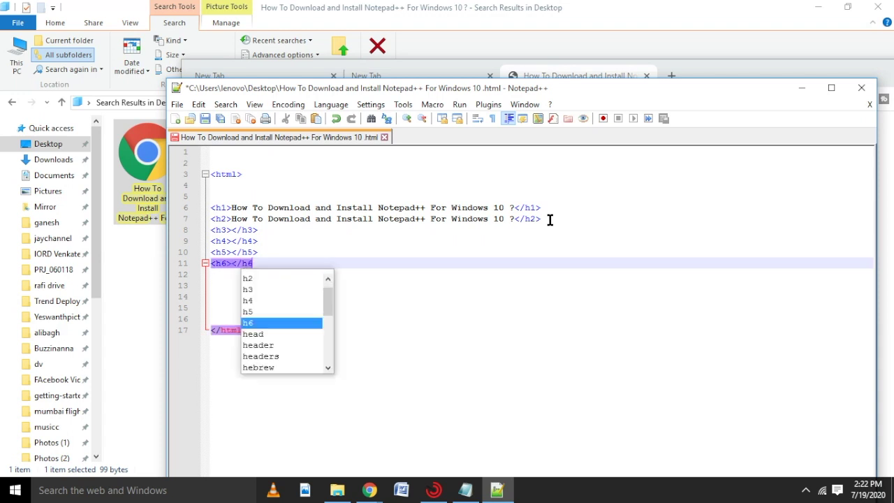
type(">")
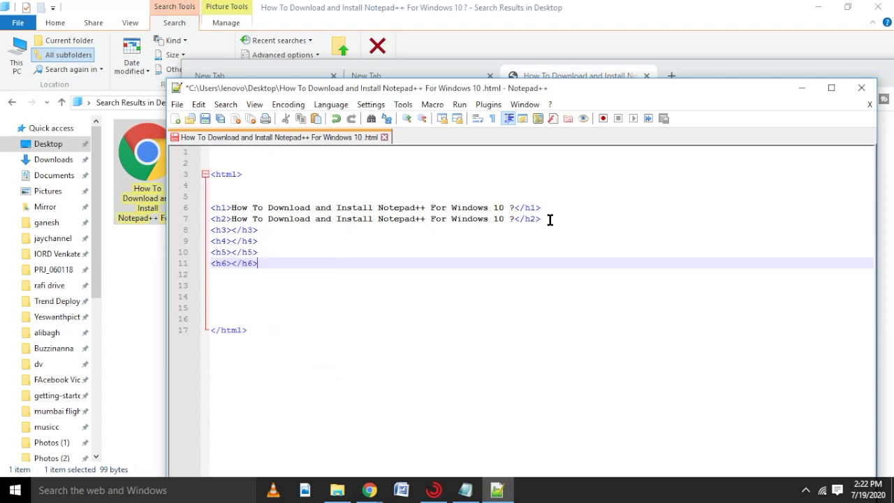
Copy "How To Download and Install Notepad++ For Windows 10" from the h2 heading and paste it inside the h3, h4, h5 and h6 tags
left_click_drag(233, 220, 500, 228)
key("ctrl+c")
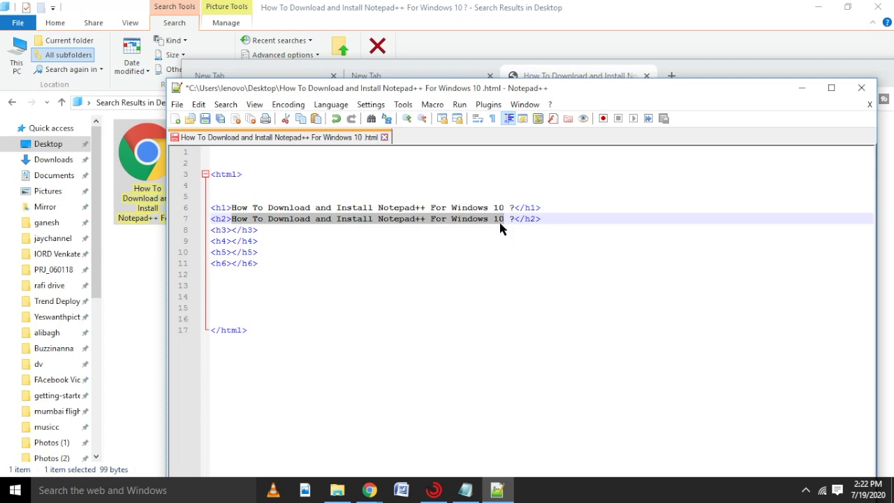
triple_click(234, 232)
left_click(229, 233)
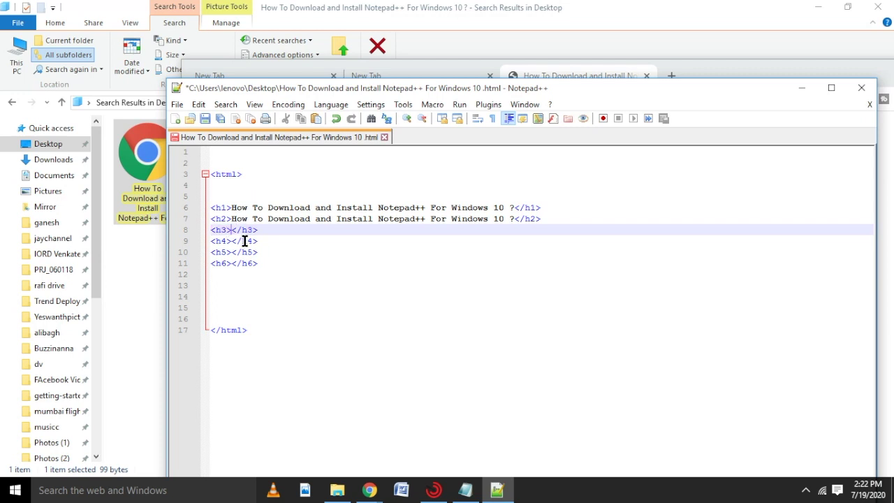
key("ctrl+v")
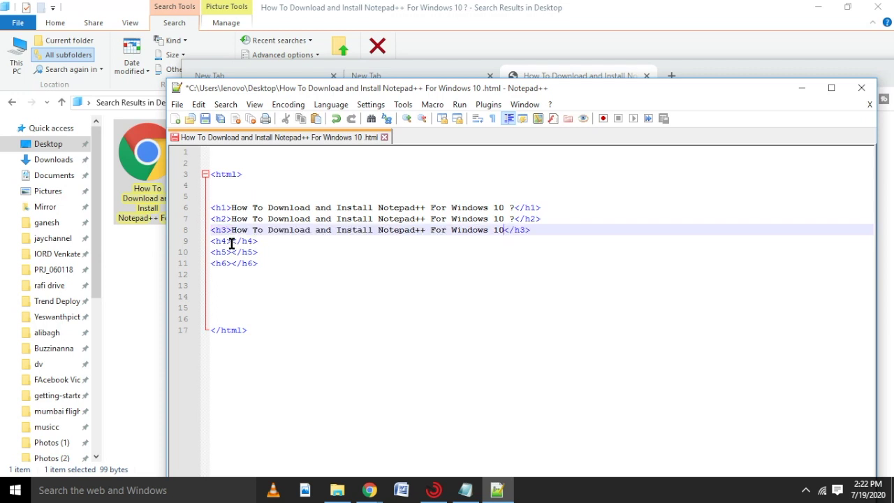
left_click(231, 244)
key("ctrl+v")
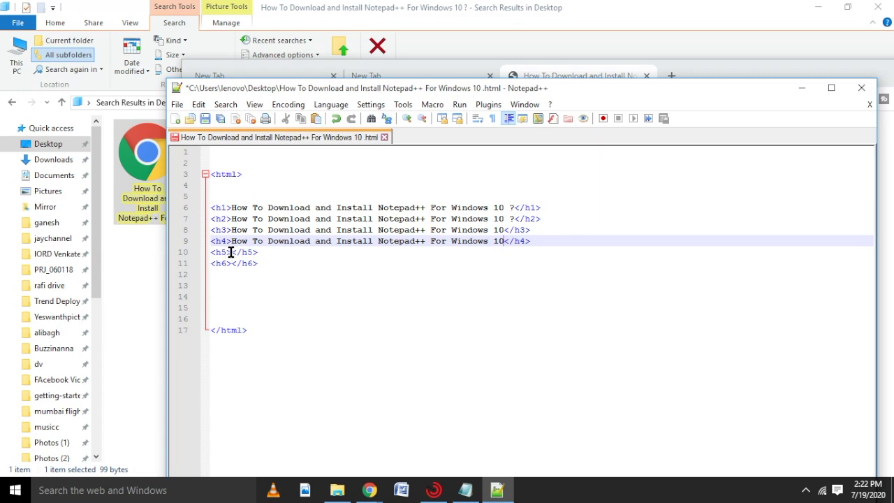
left_click(230, 253)
key("ctrl+v")
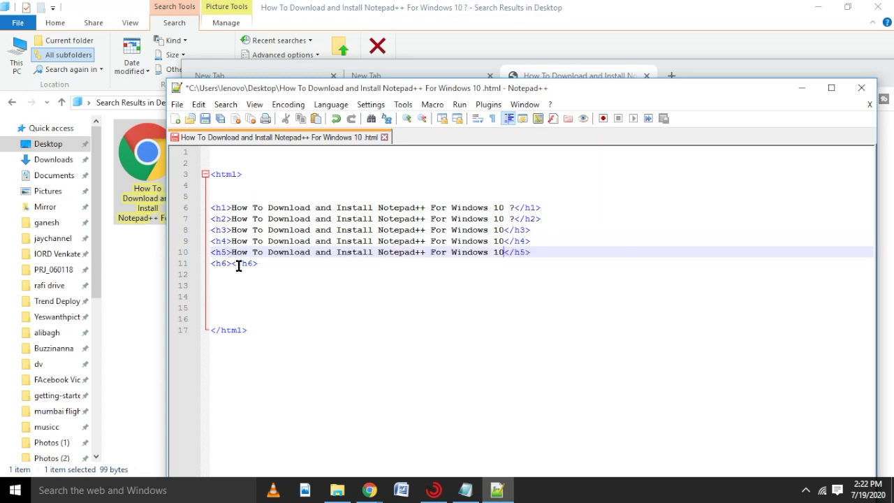
left_click(232, 263)
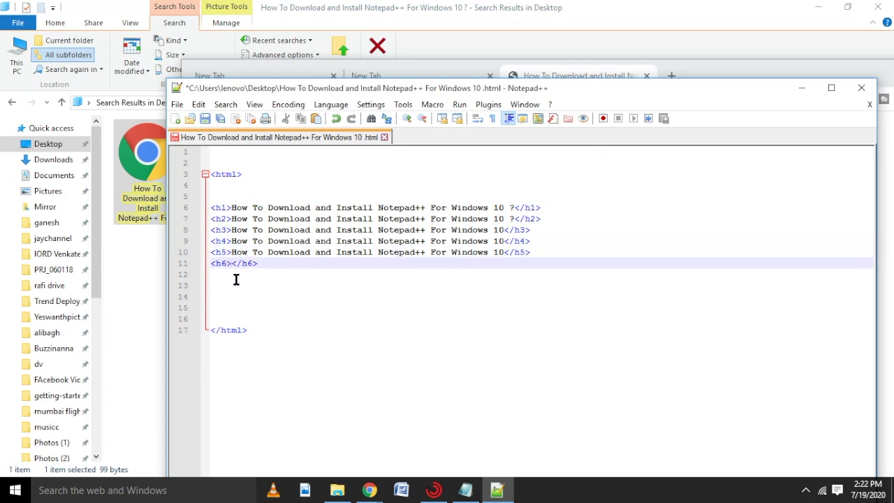
key("ctrl+v")
left_click(367, 327)
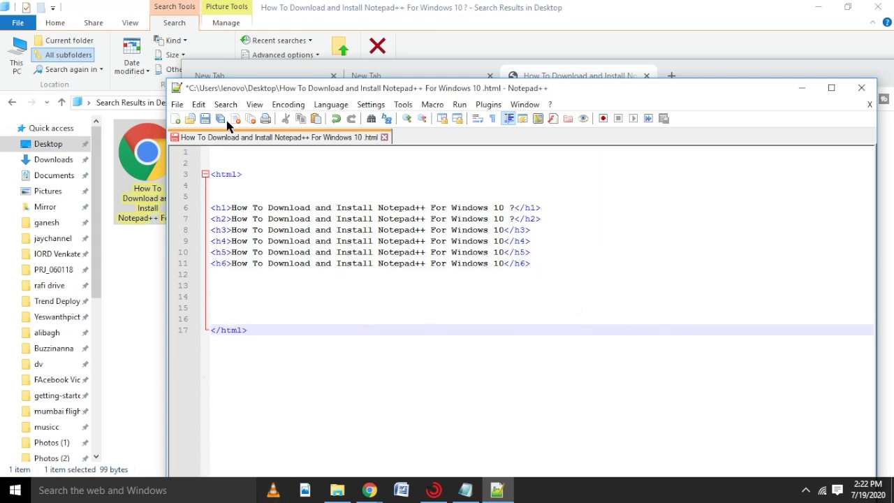
Save the HTML file, switch to File Explorer and open it from the Desktop search results to view the six headings in Chrome
left_click(207, 120)
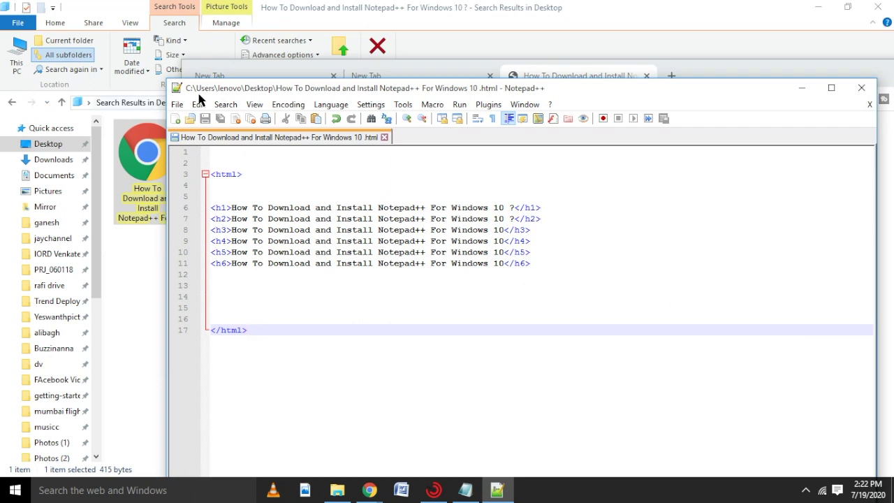
left_click(138, 256)
left_click(160, 160)
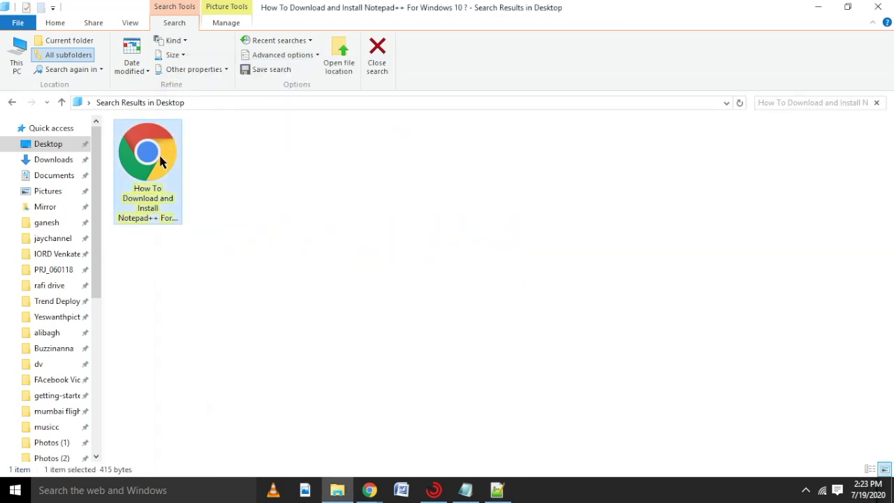
double_click(160, 161)
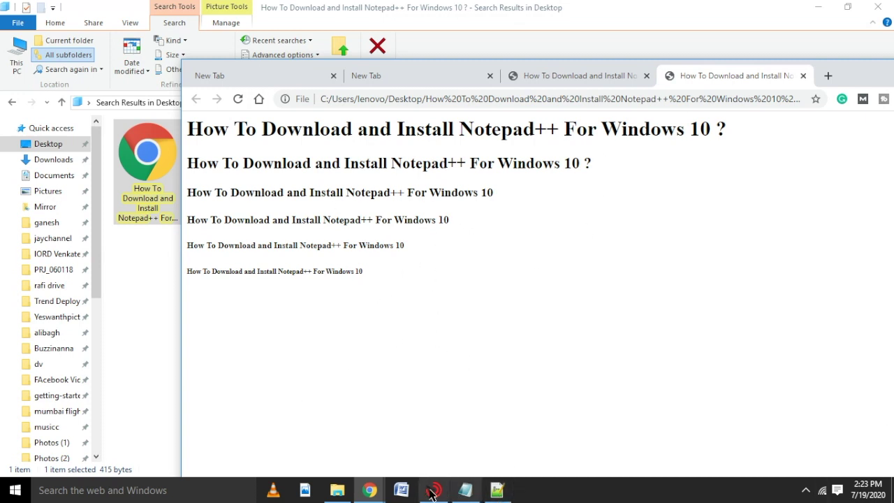
mouse_move(373, 488)
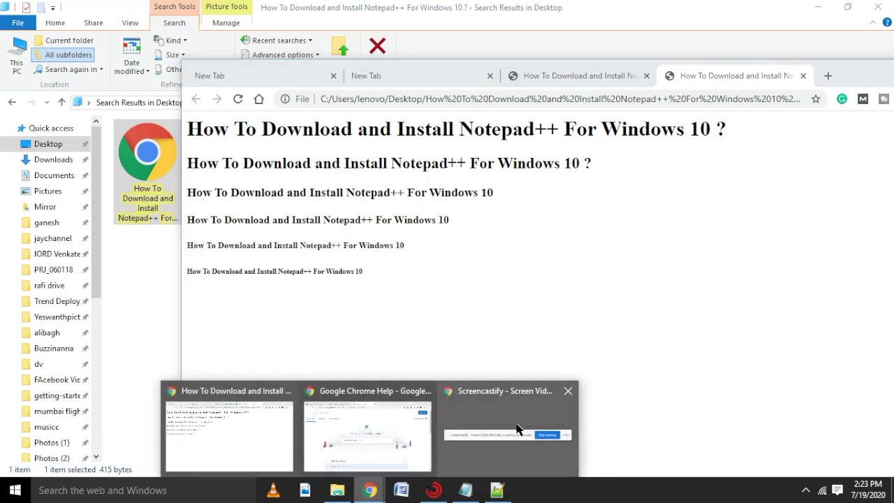
mouse_move(518, 429)
mouse_move(347, 435)
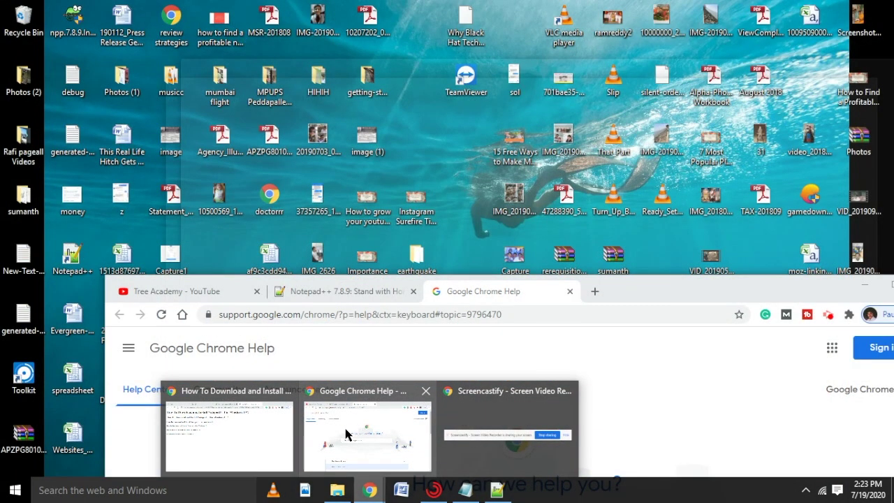
mouse_move(273, 435)
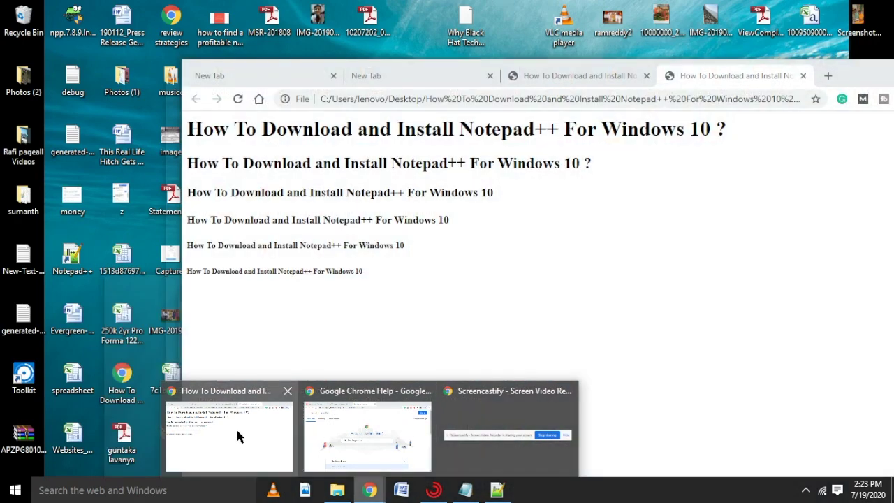
left_click(268, 425)
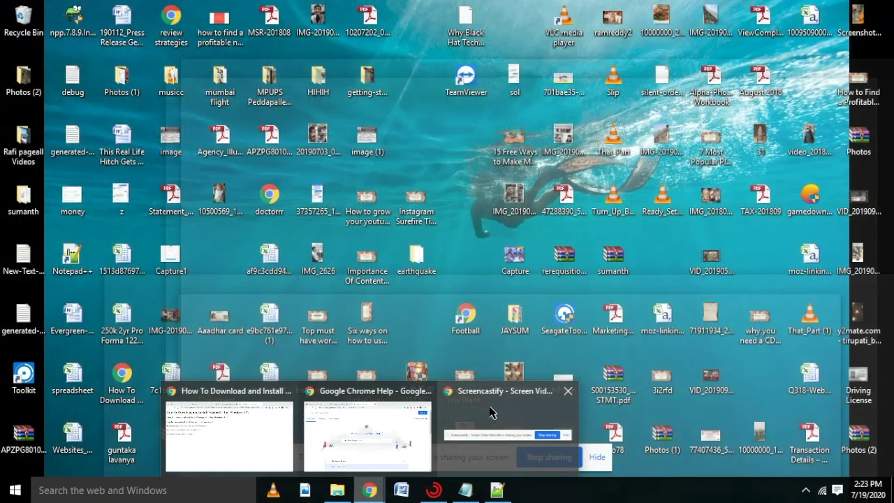
left_click(491, 413)
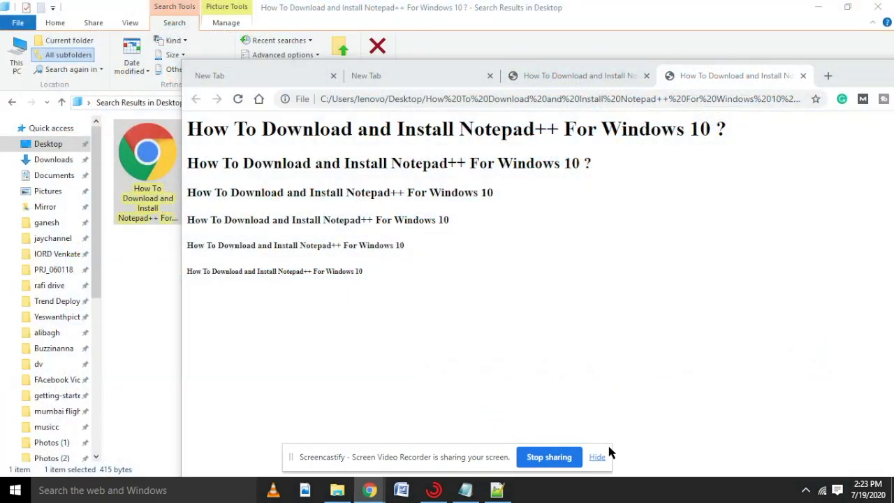